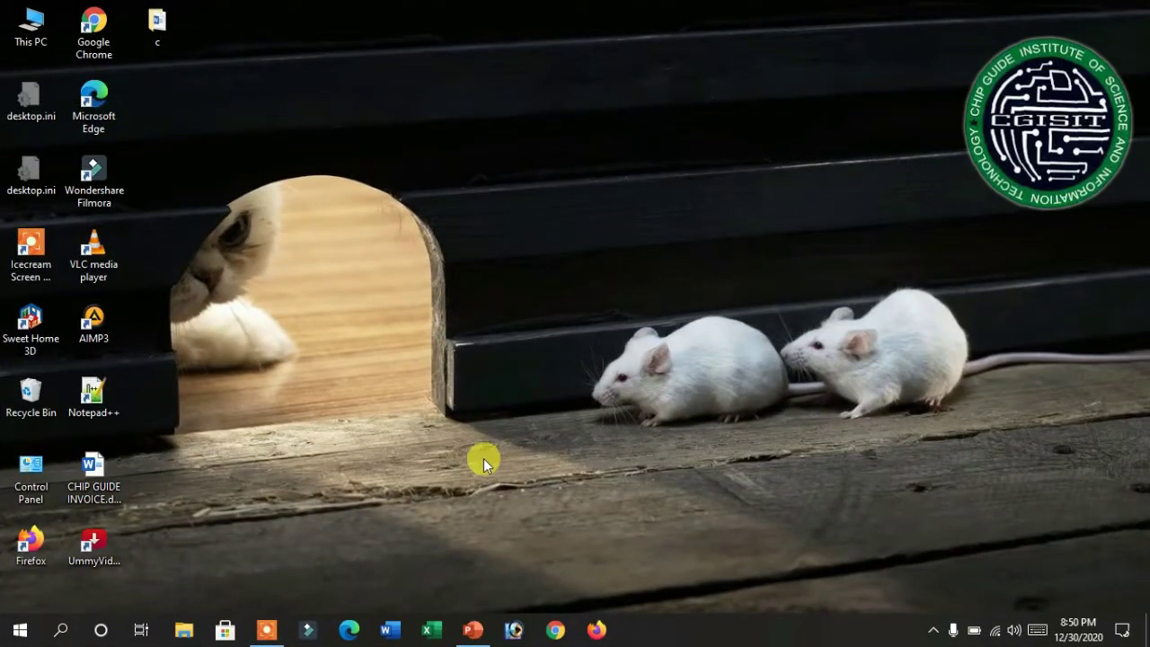
- Launch PowerPoint from the taskbar to reach its New start screen of templates
click(475, 630)
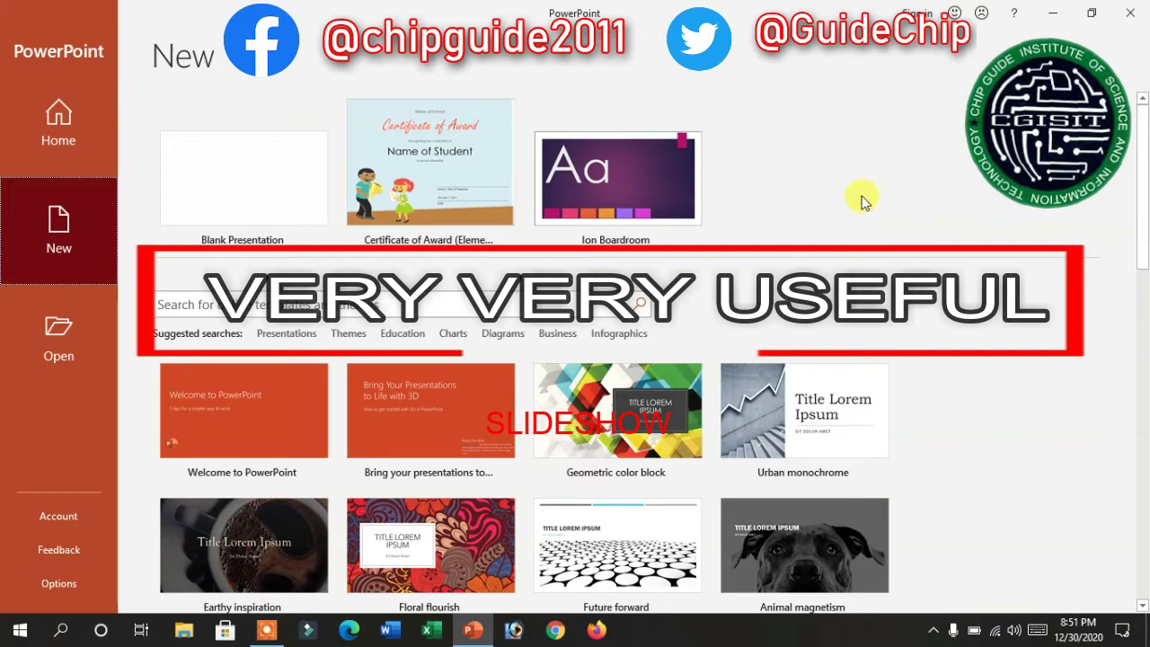
- Start a blank presentation, close Design Ideas, and switch the first slide to the Blank layout
click(252, 189)
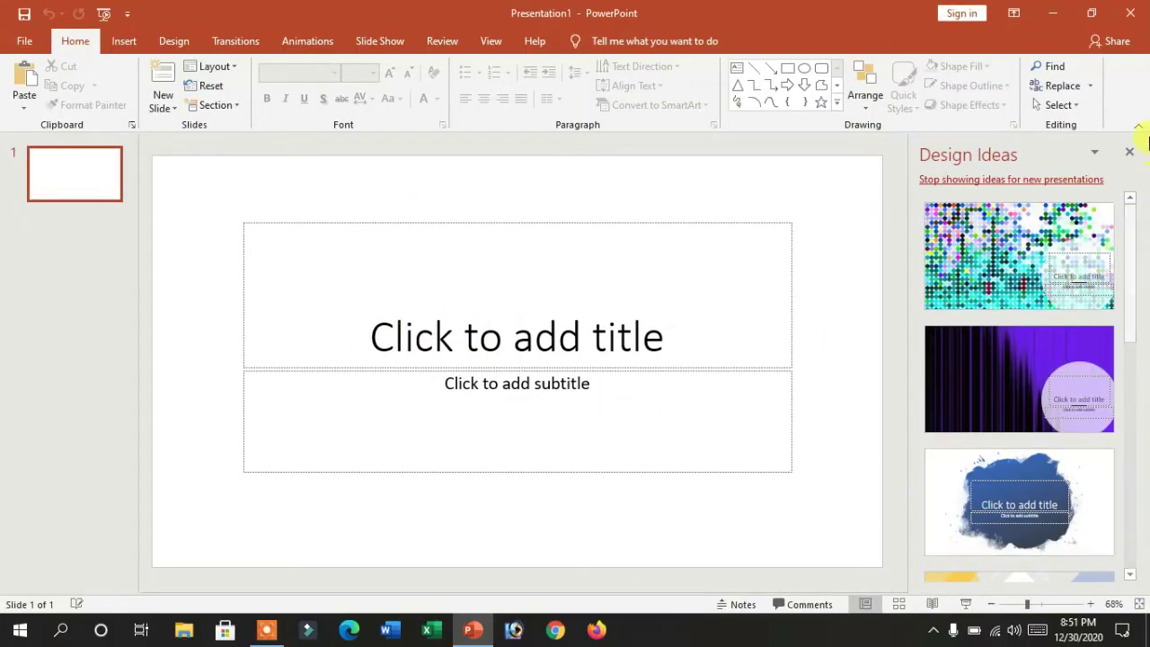
click(1130, 156)
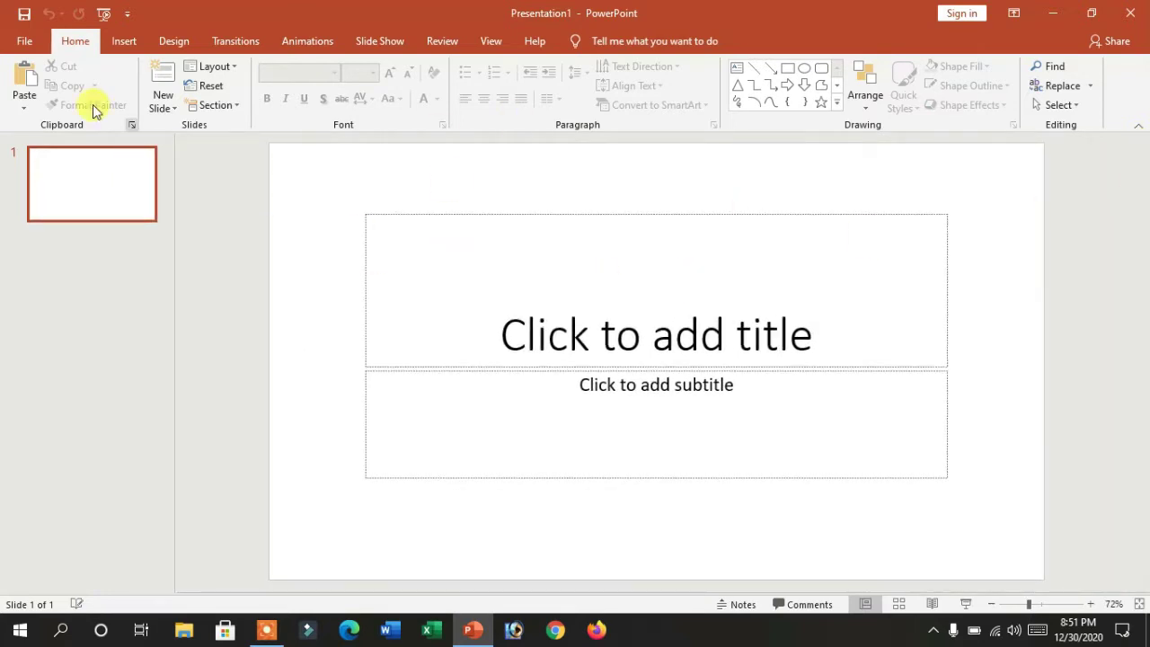
click(216, 66)
click(235, 306)
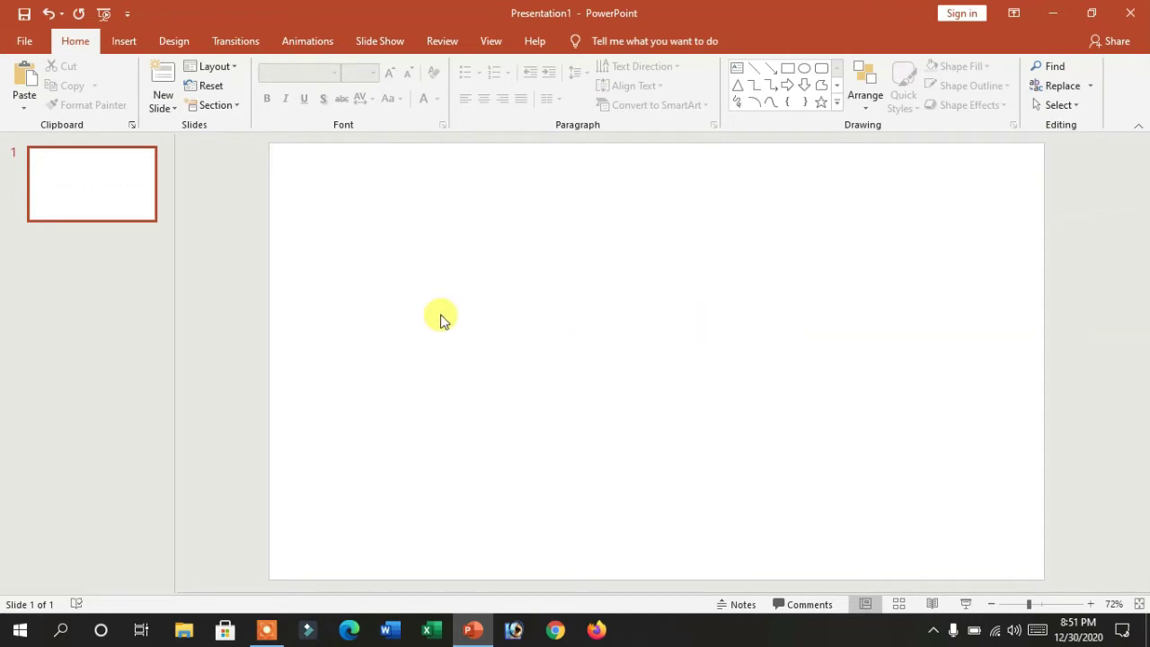
- Set slide 1's background picture fill to IMG_20201227_120634.jpg from G:\2020 HONER UPDATE
right_click(388, 261)
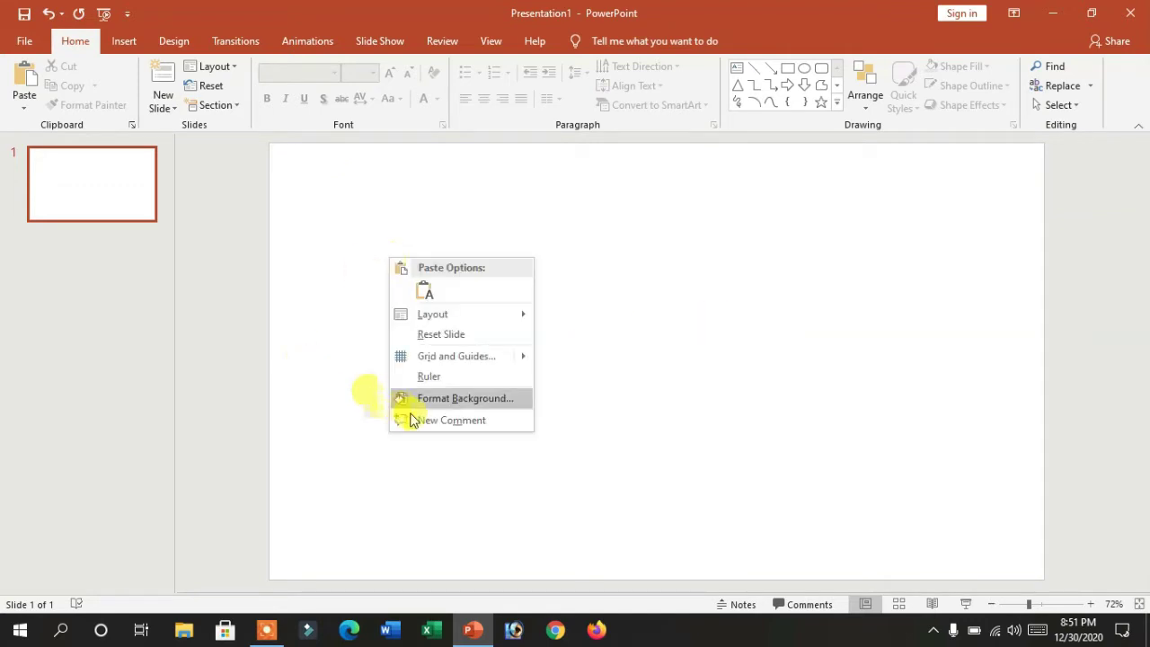
click(468, 398)
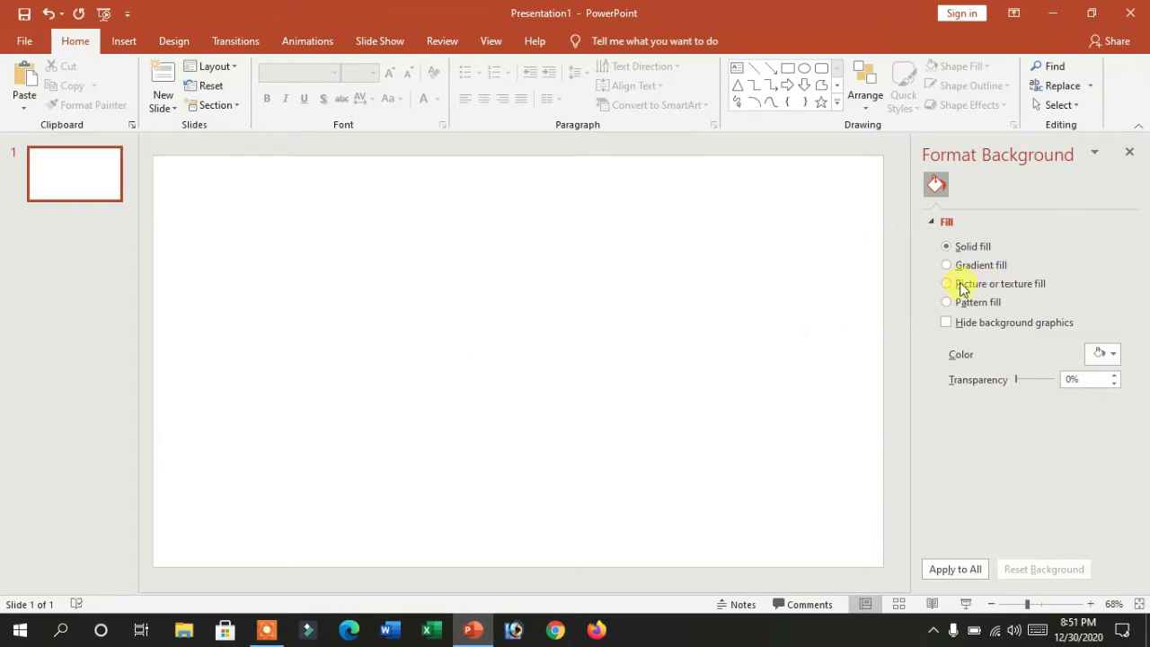
click(975, 285)
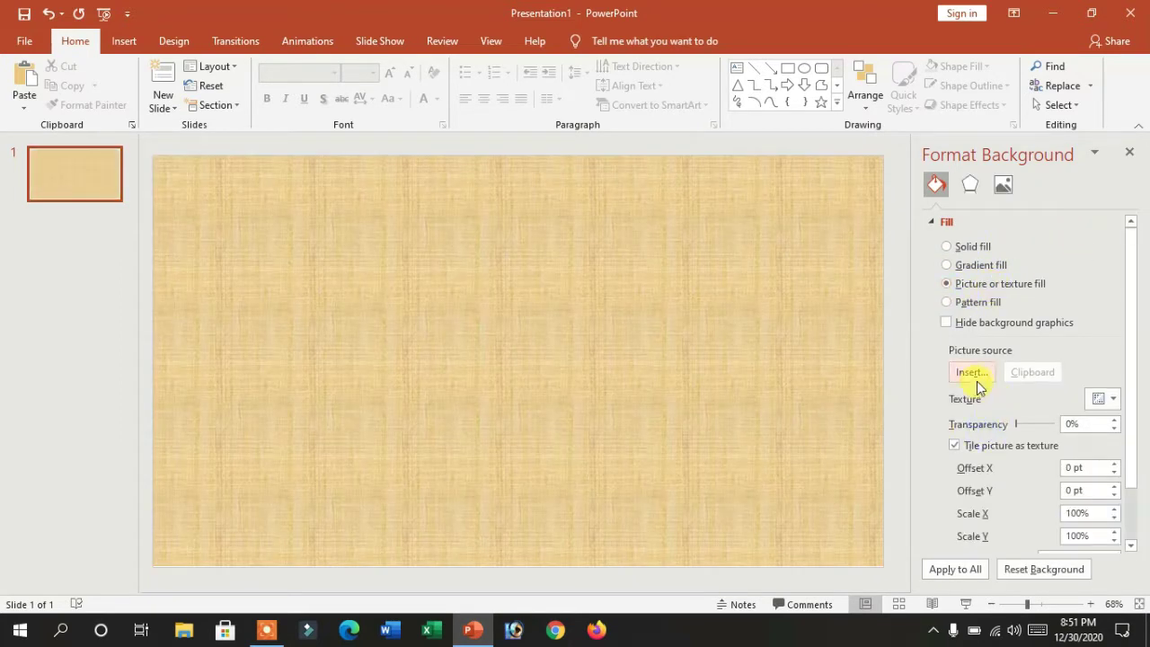
click(975, 375)
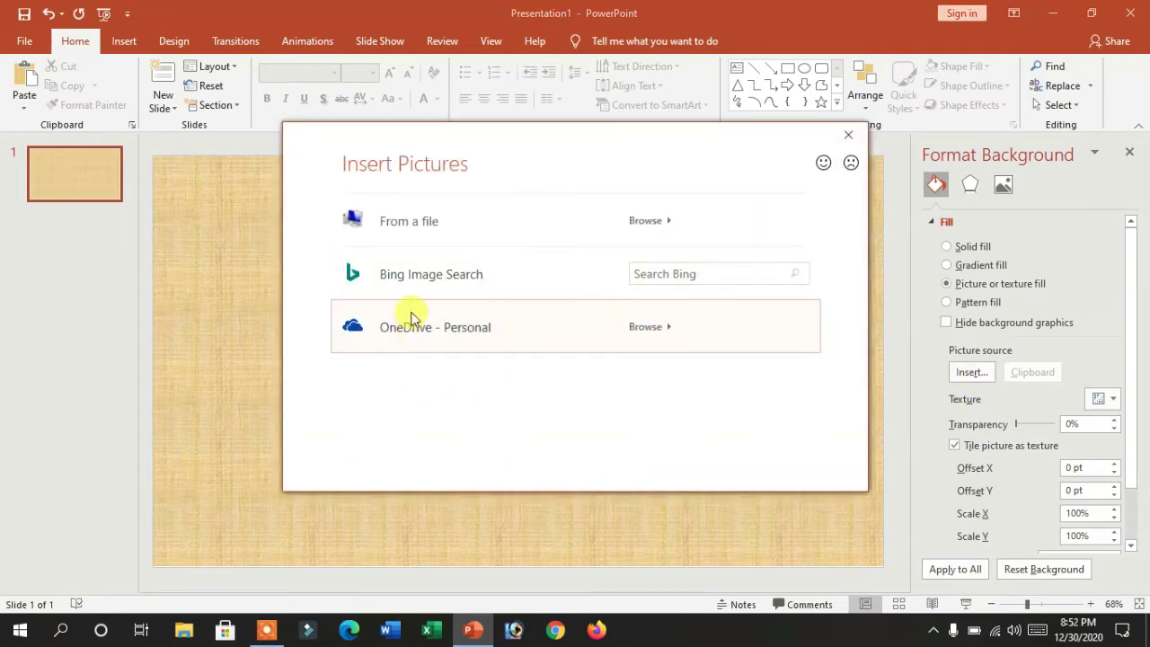
click(406, 226)
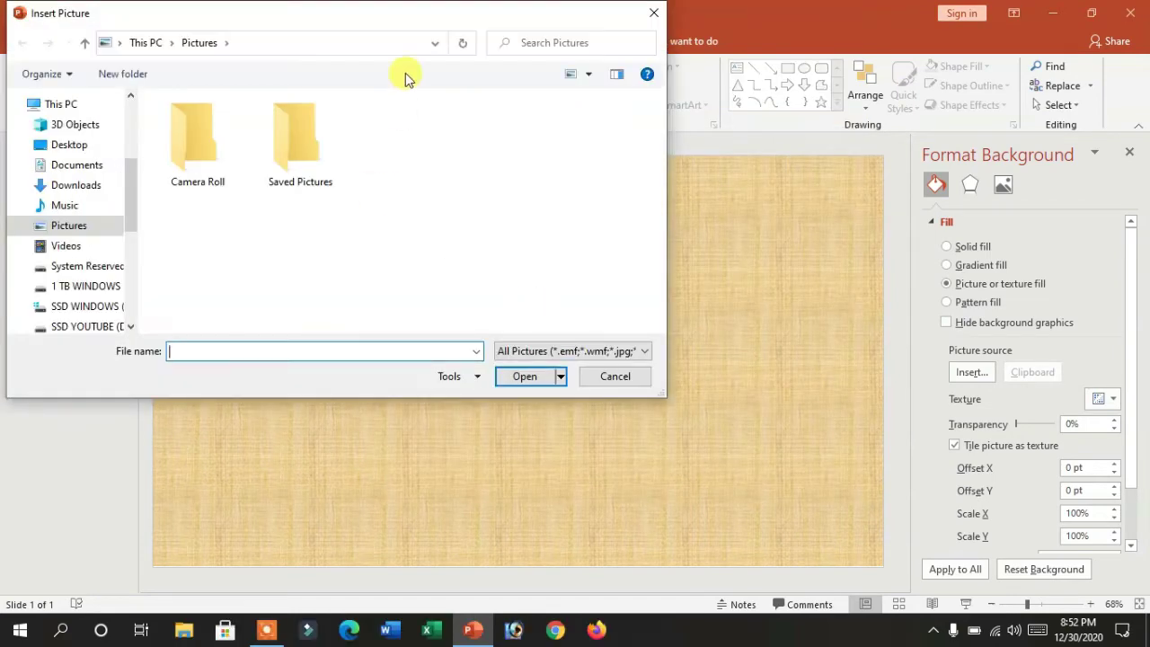
drag(440, 22, 630, 49)
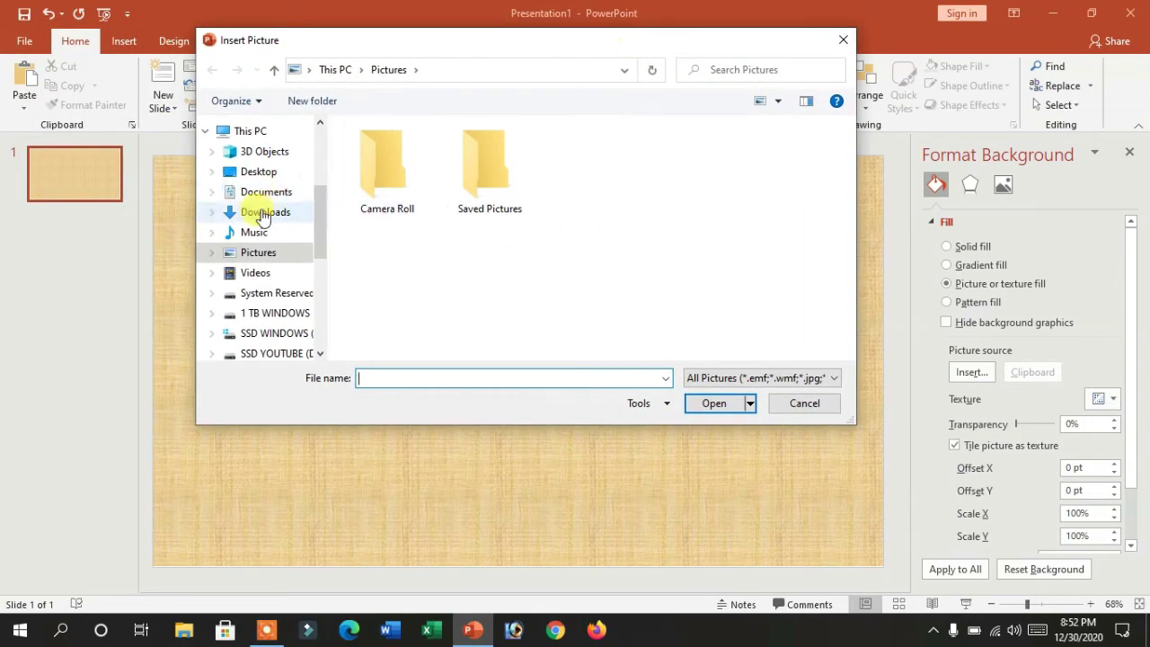
drag(320, 207, 326, 272)
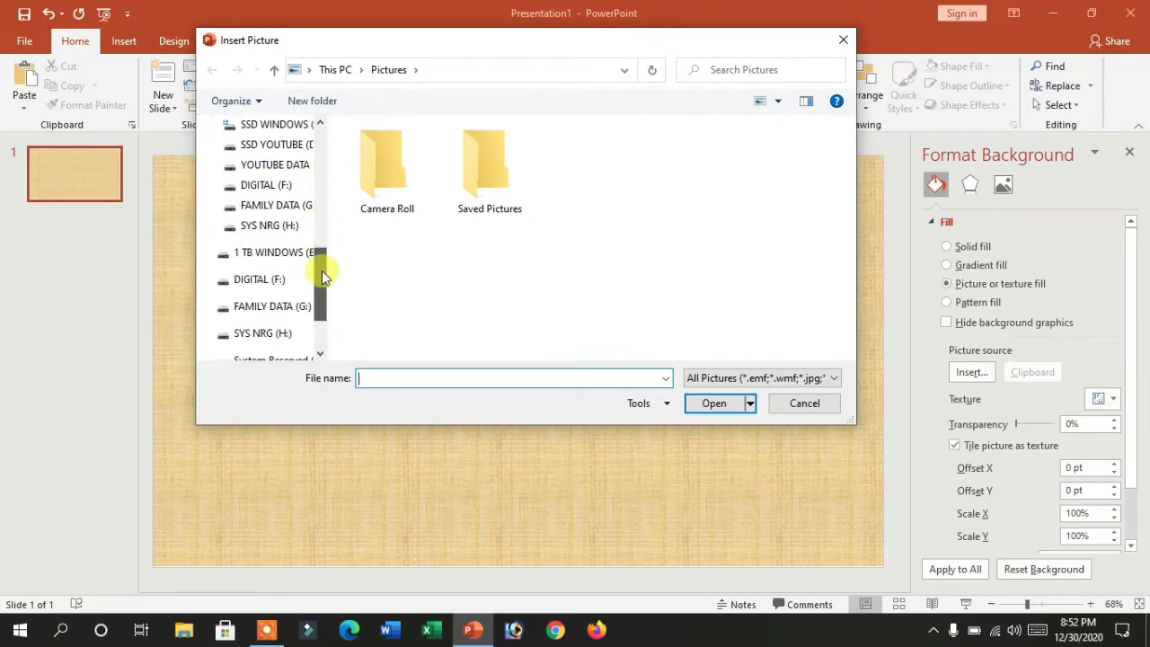
click(276, 224)
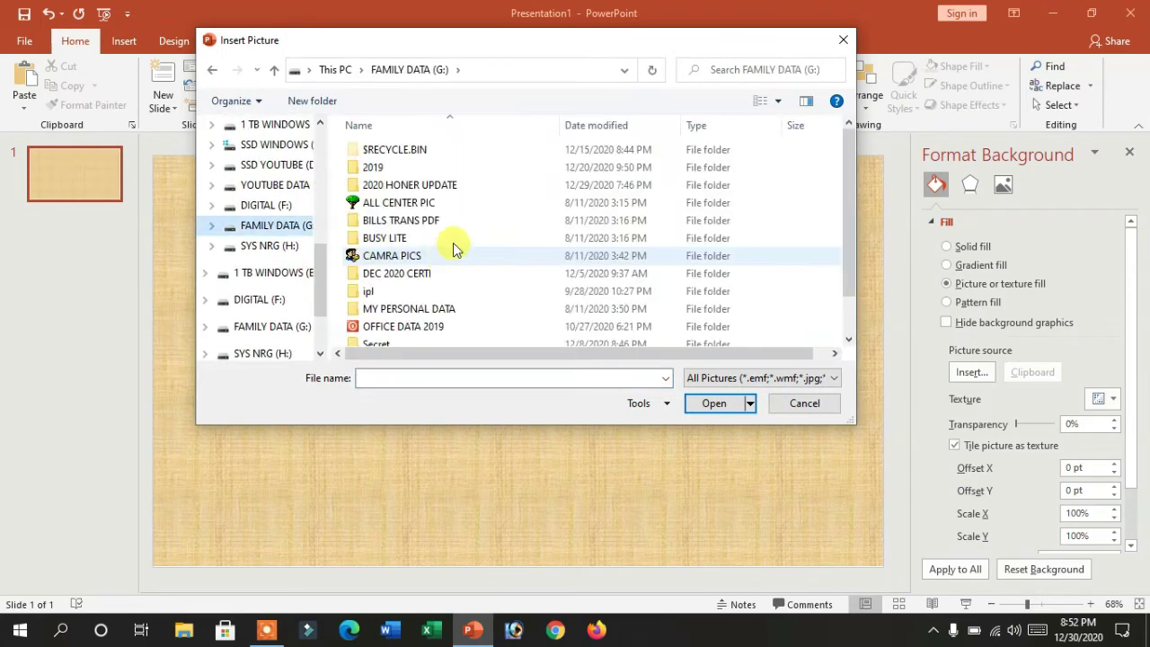
click(433, 189)
double_click(434, 191)
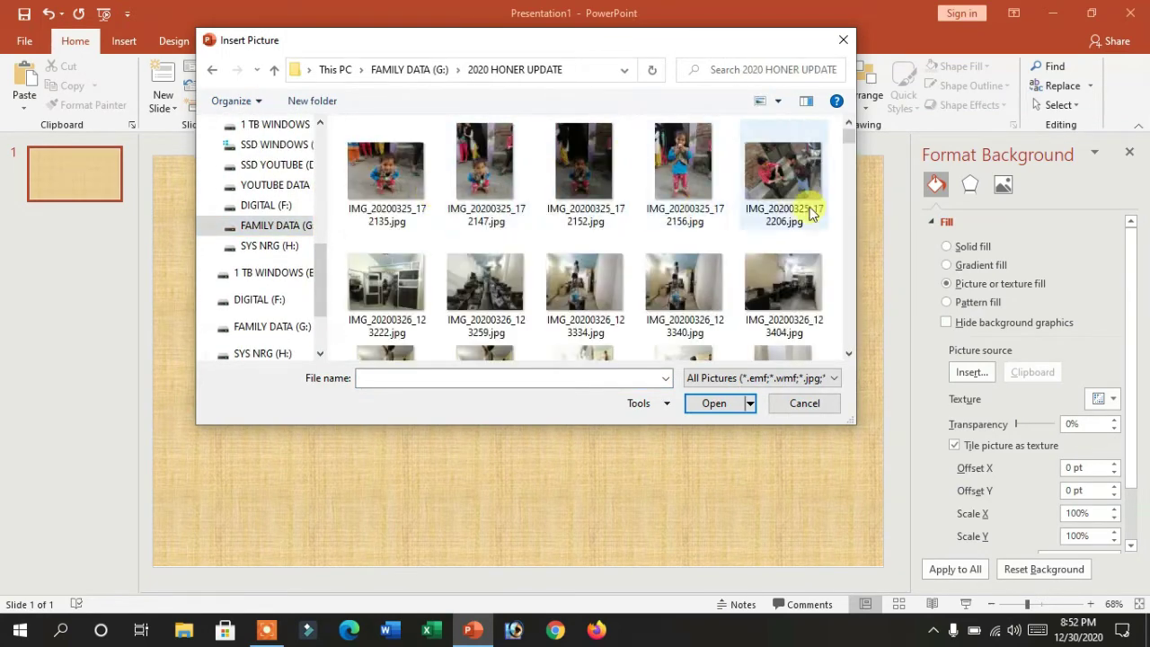
click(573, 313)
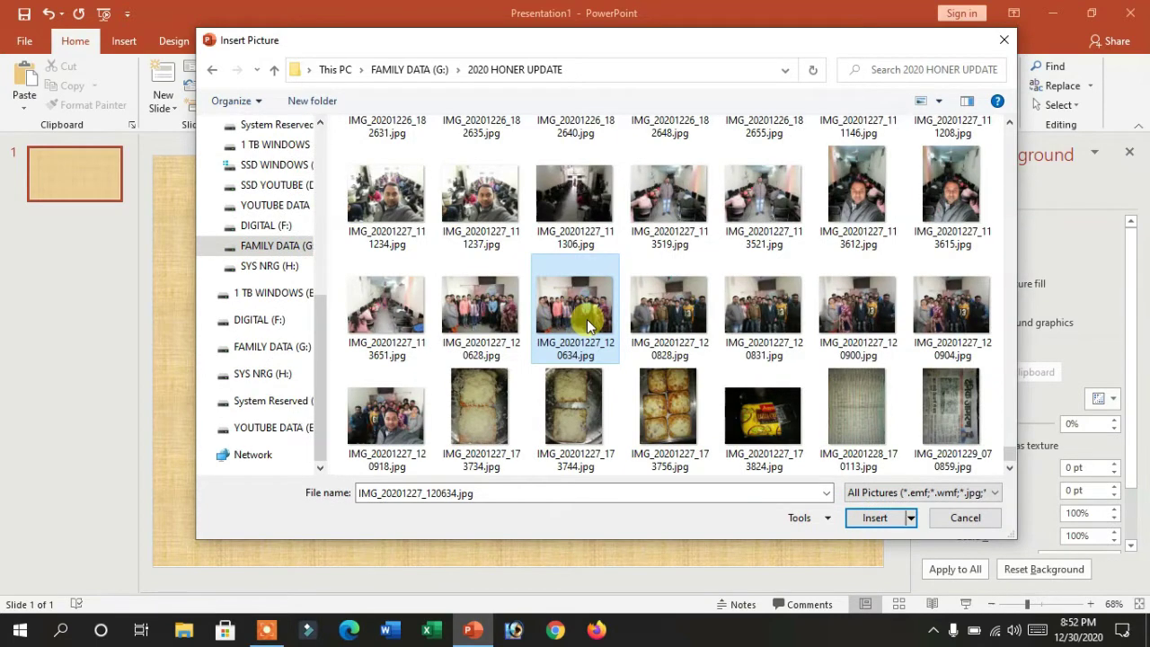
click(873, 518)
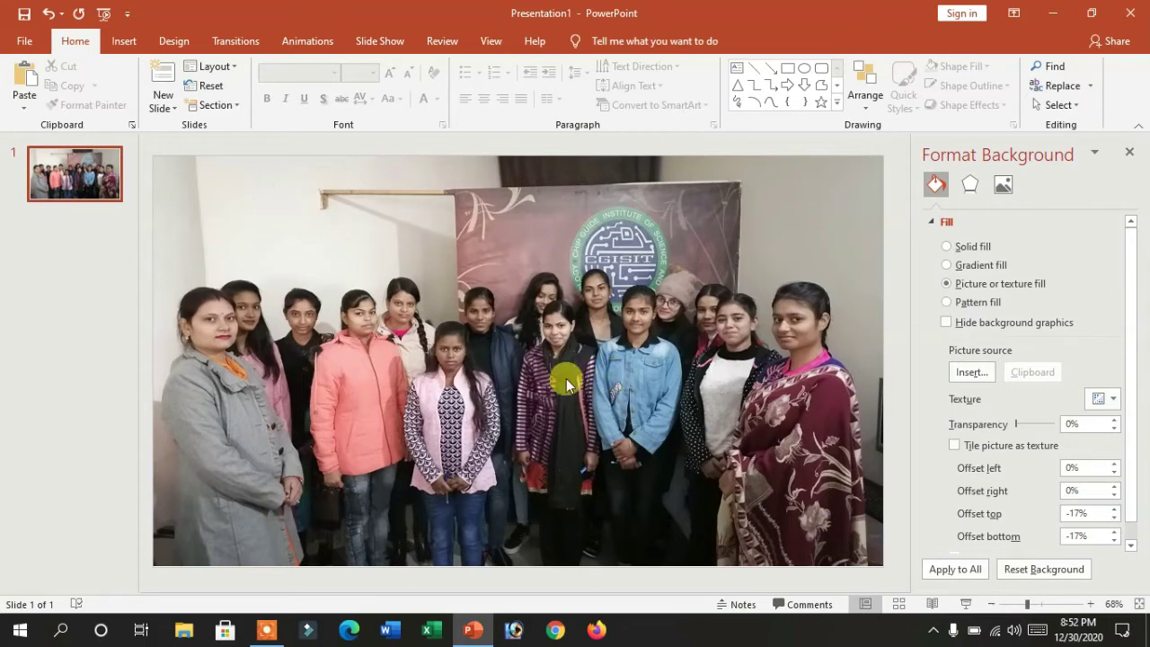
- Give slide 1 a 00.80-second Shape transition after trying Wipe and Cut
click(246, 43)
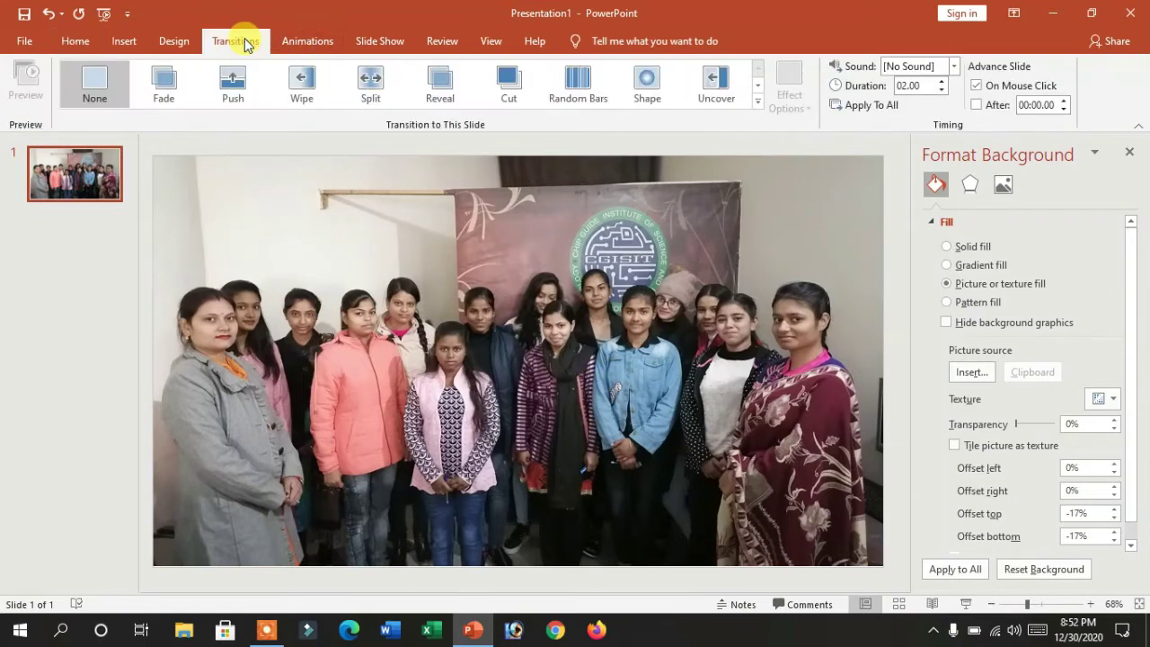
click(308, 90)
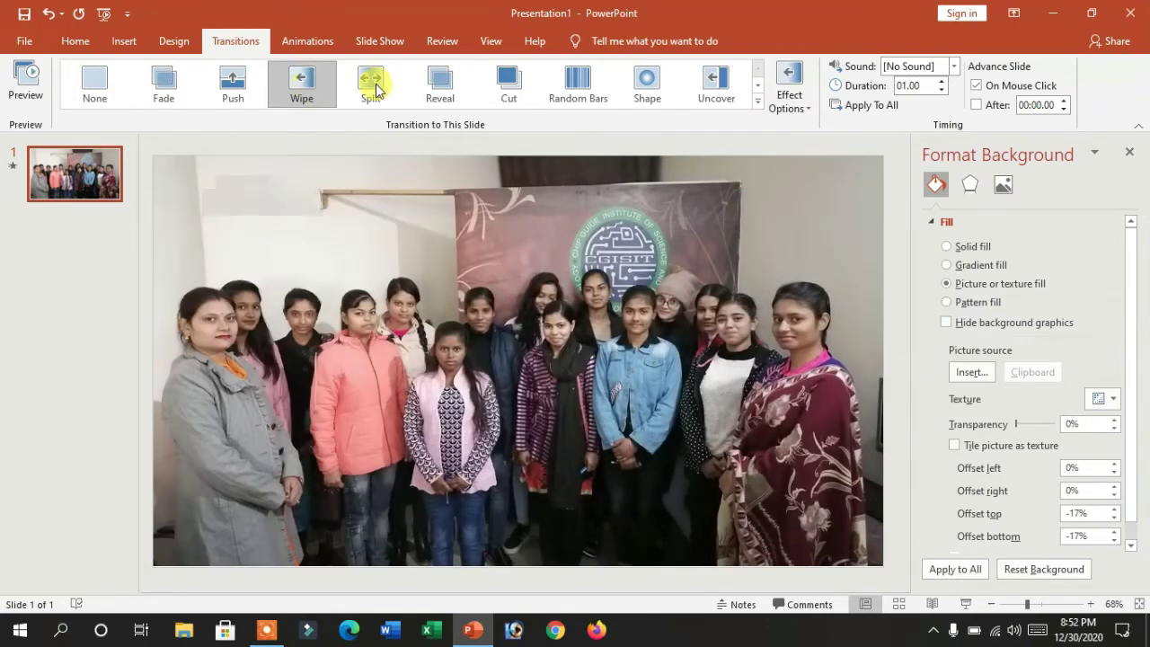
click(510, 89)
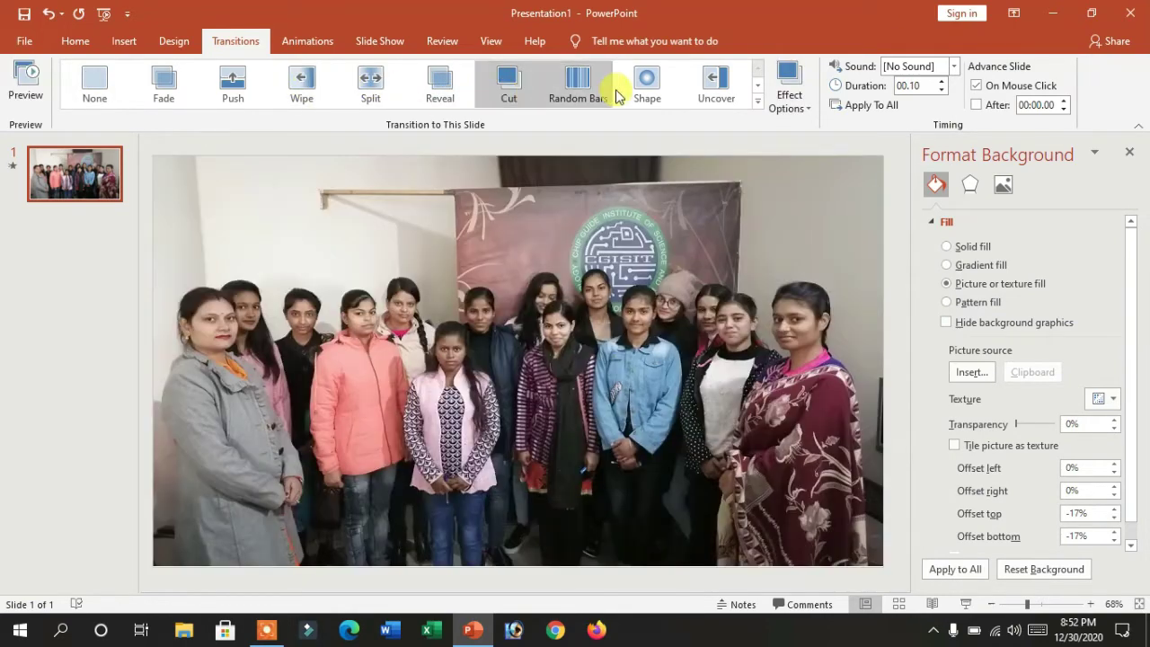
click(647, 79)
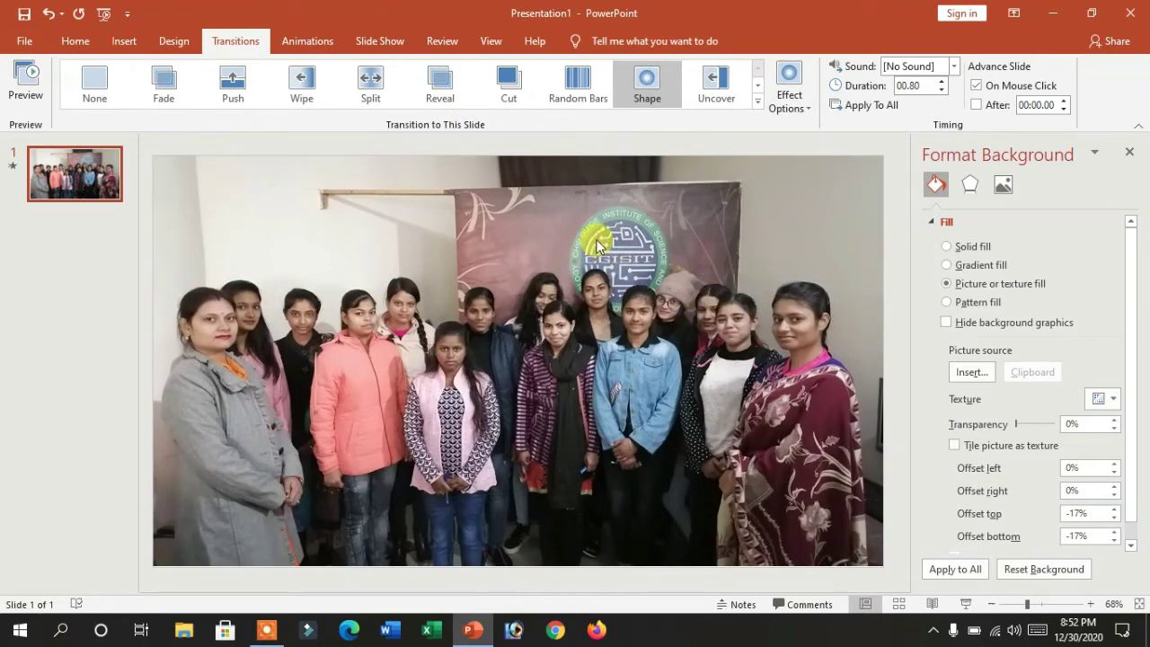
click(80, 180)
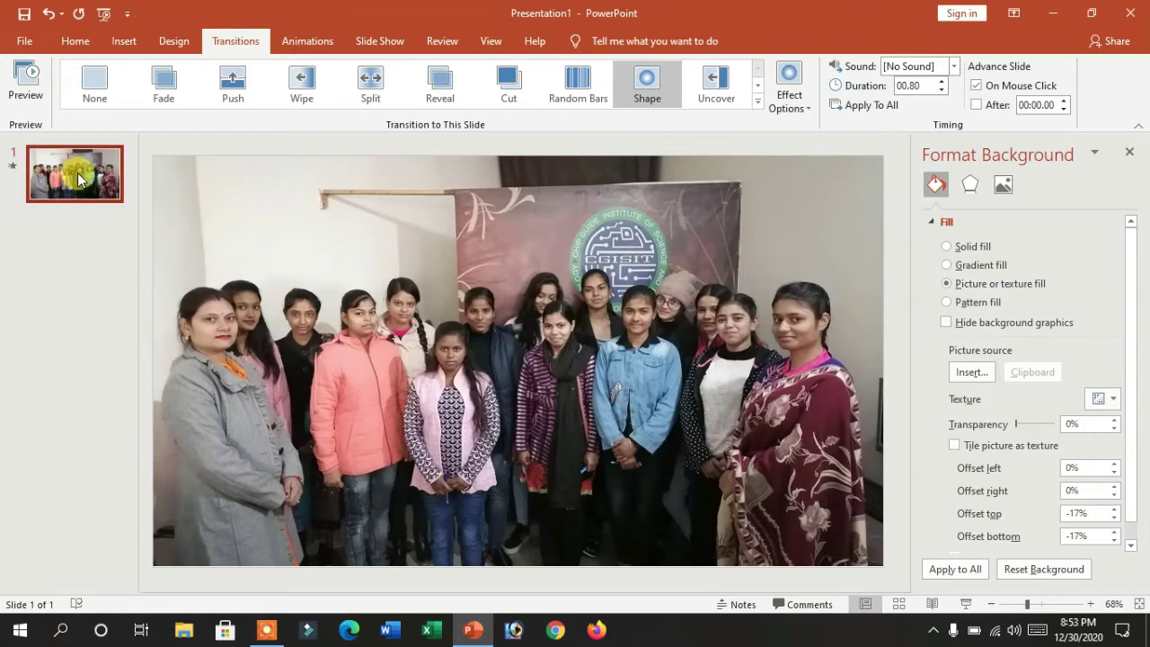
- Duplicate slide 1 and select the new slide 2
key(ctrl+d)
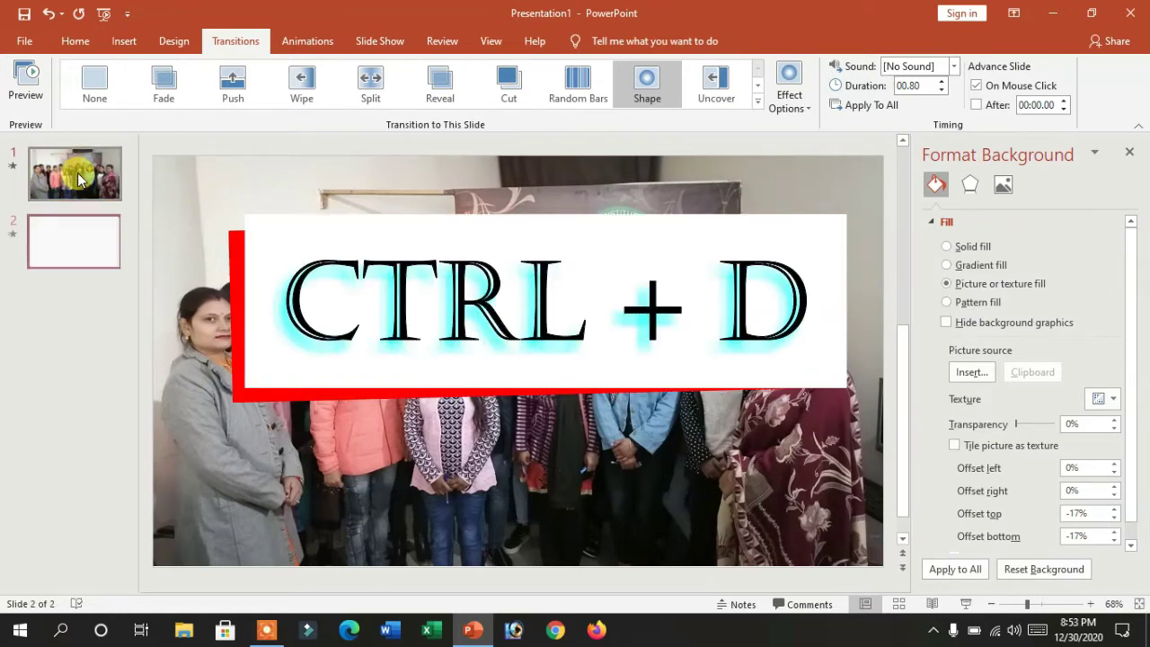
click(79, 175)
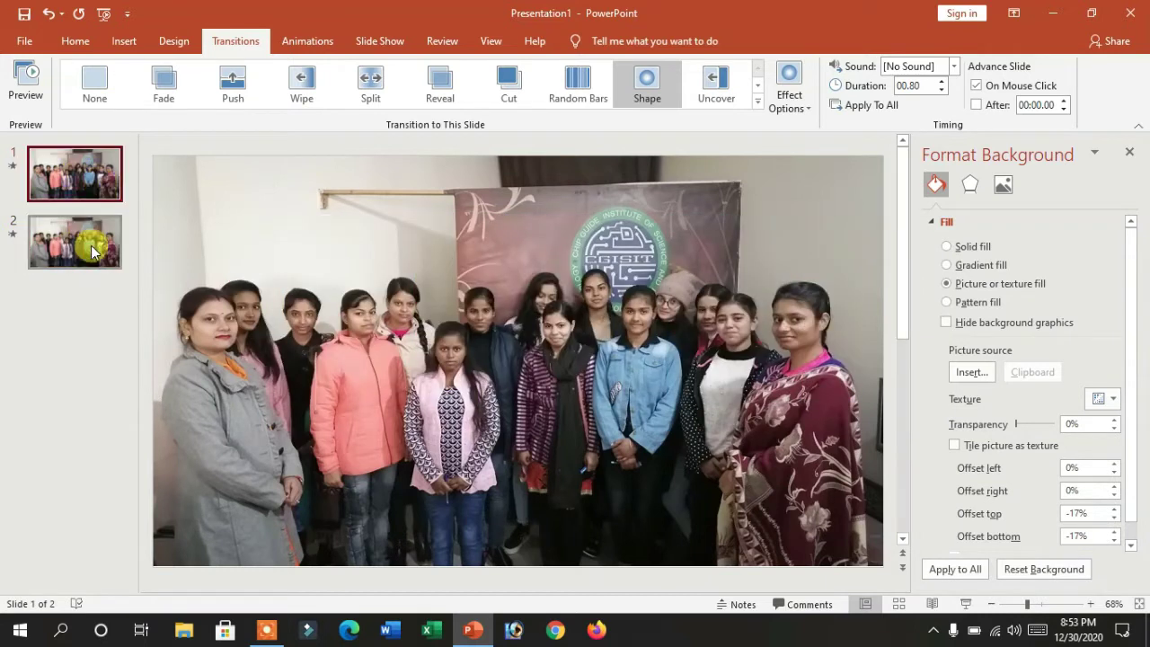
click(99, 244)
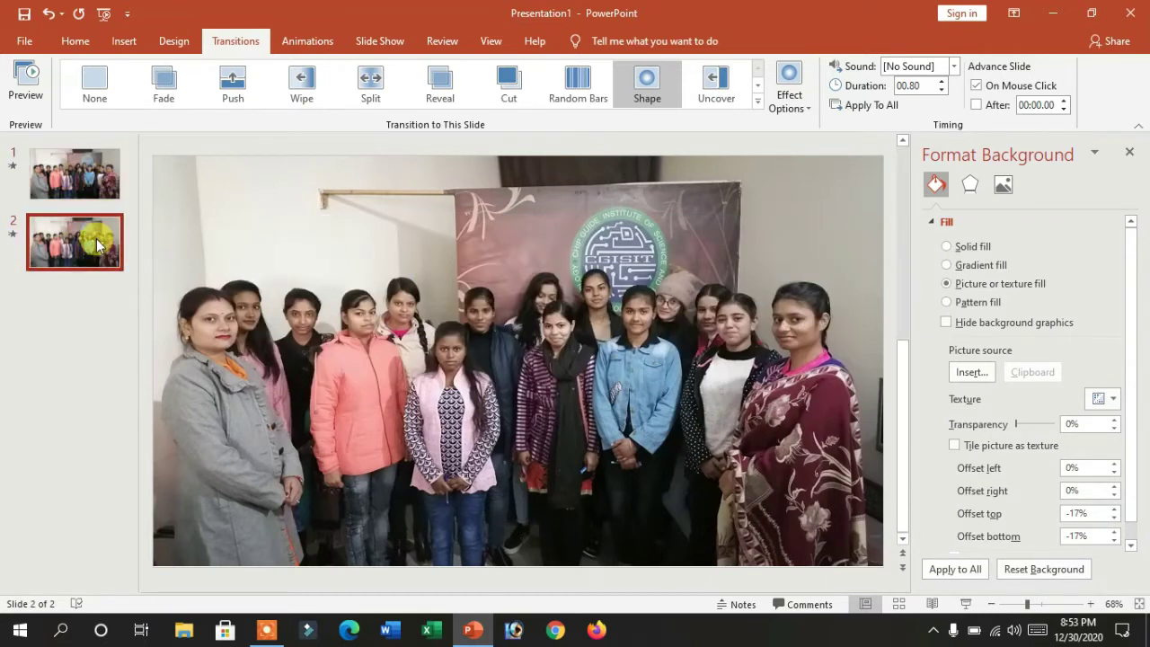
- Fill slide 2's background with a different group photo from the picture folder
right_click(402, 269)
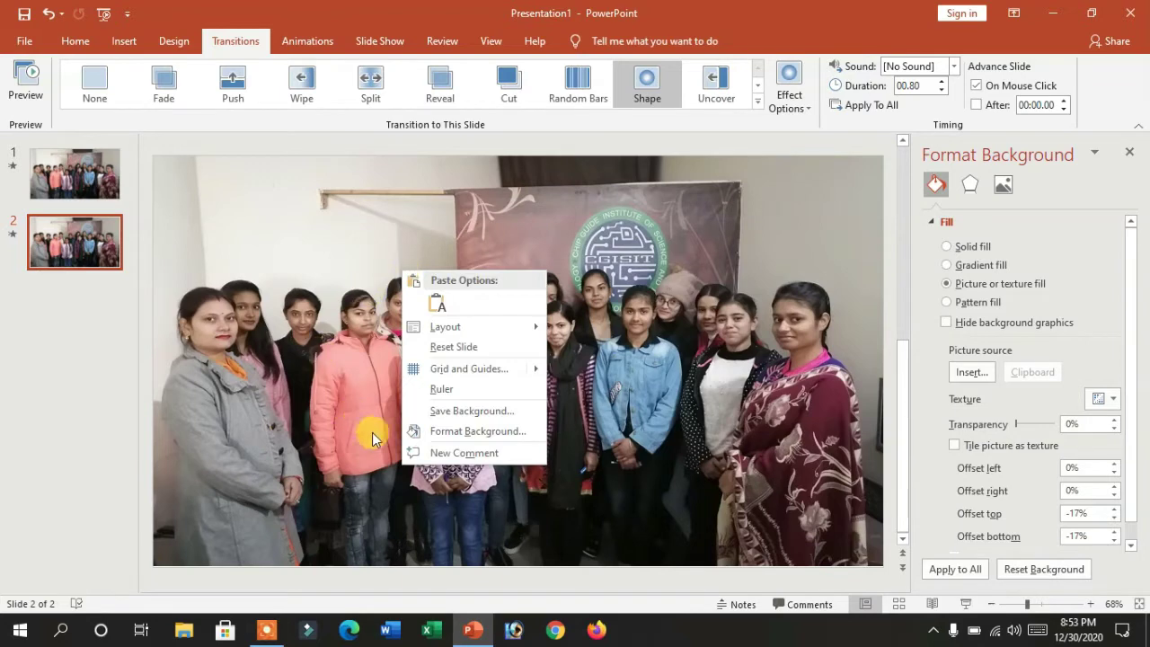
click(452, 440)
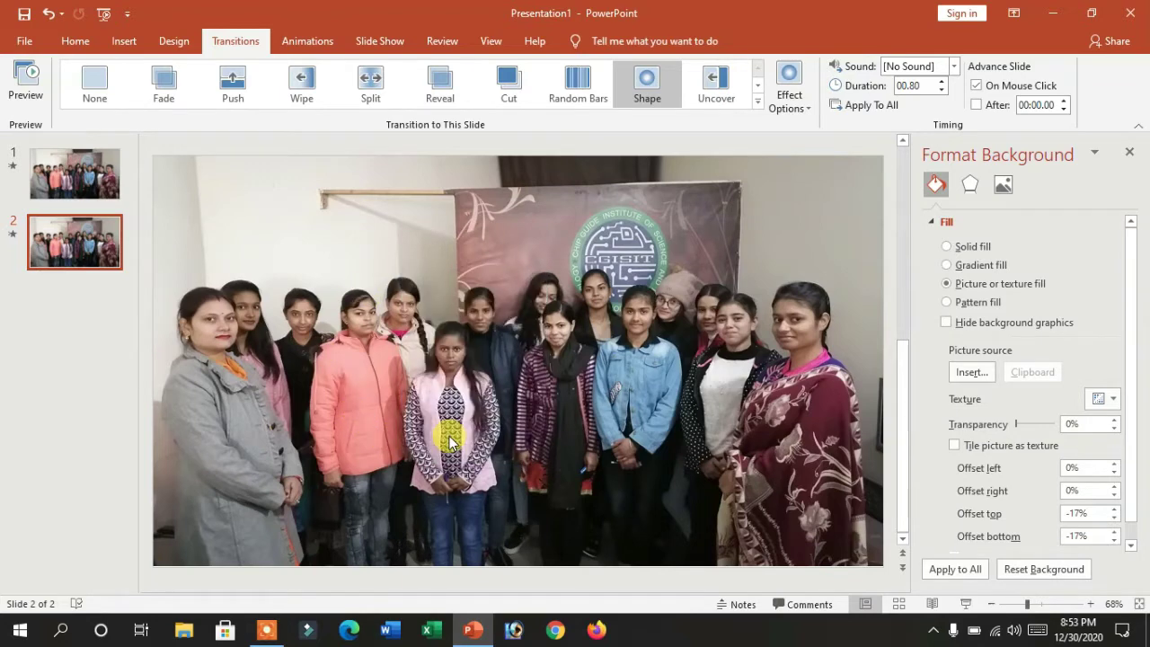
click(991, 370)
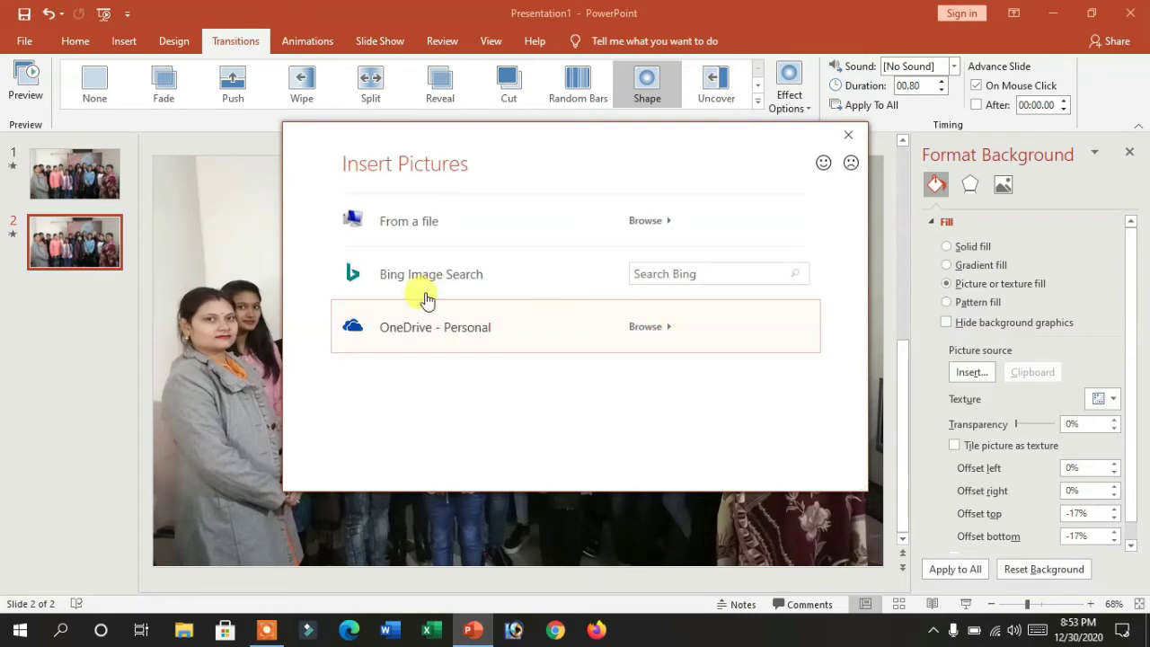
click(405, 222)
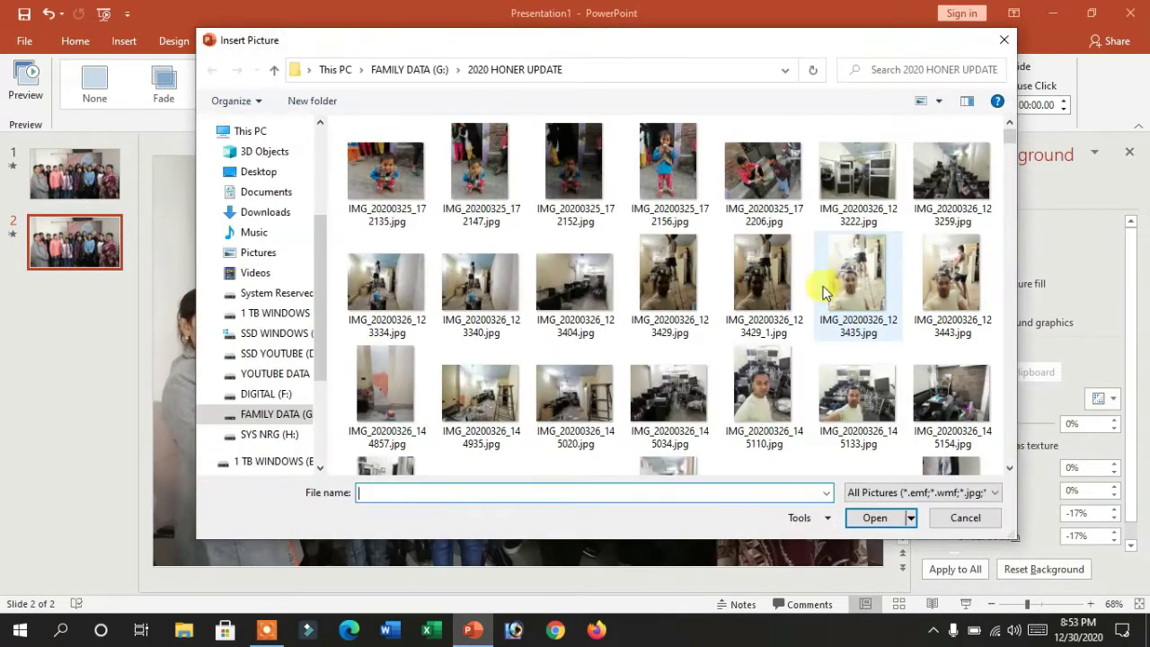
click(755, 402)
scroll(782, 385, down, 10)
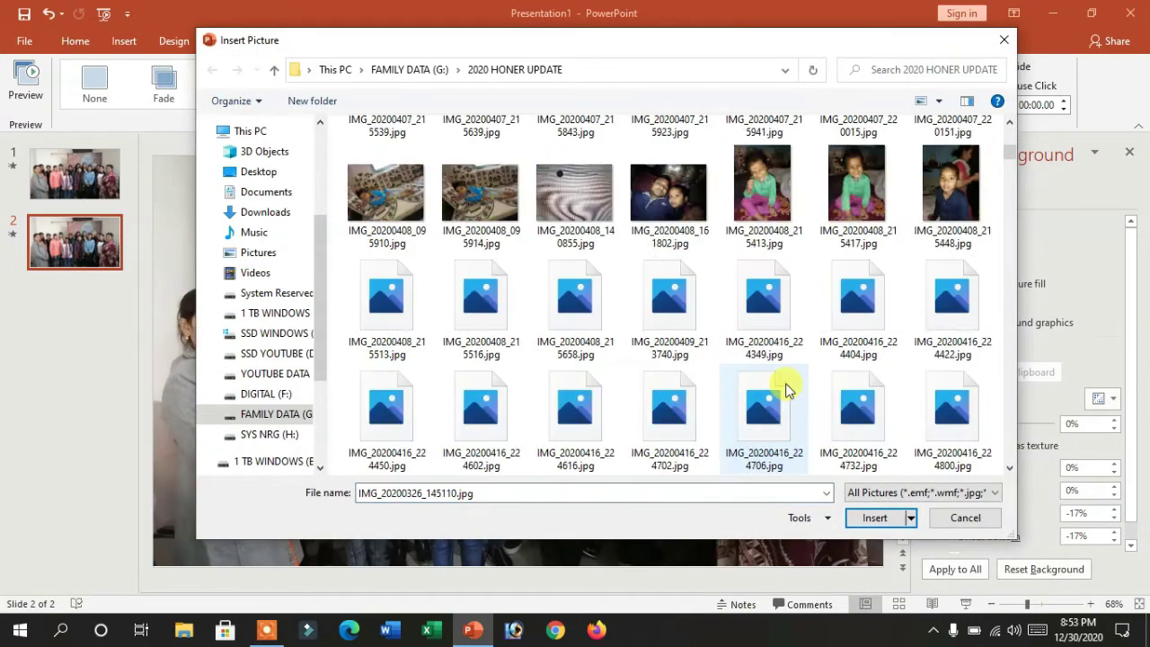
scroll(816, 367, down, 10)
click(867, 522)
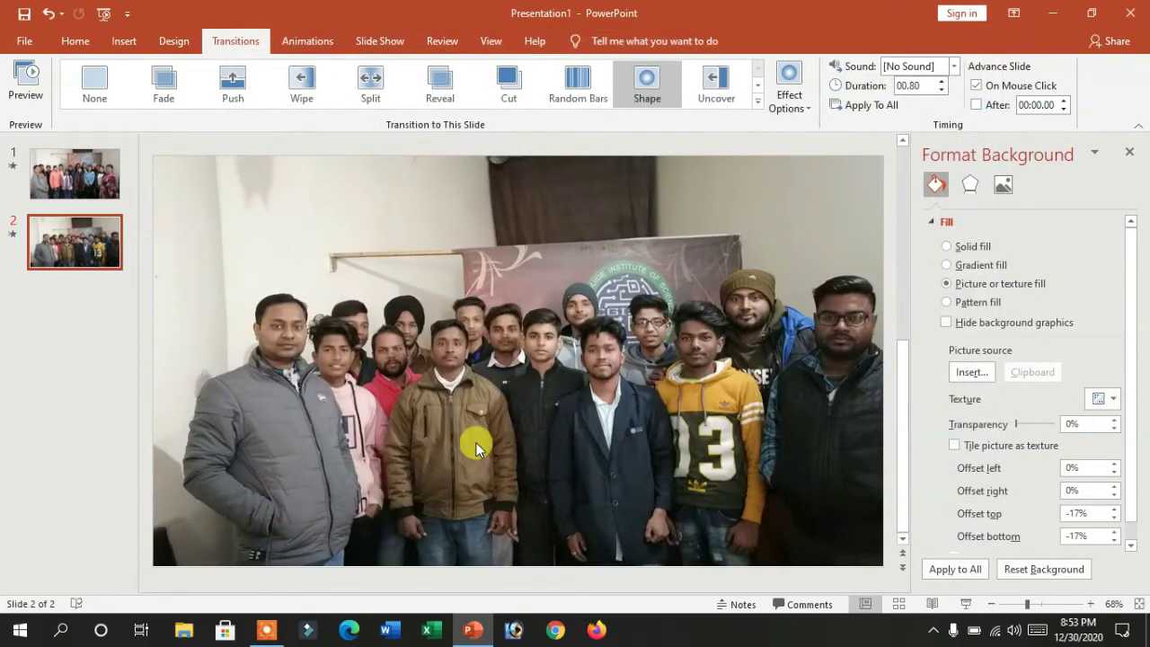
- Give slide 2 a 00.75-second Uncover transition and duplicate it as slide 3
click(716, 86)
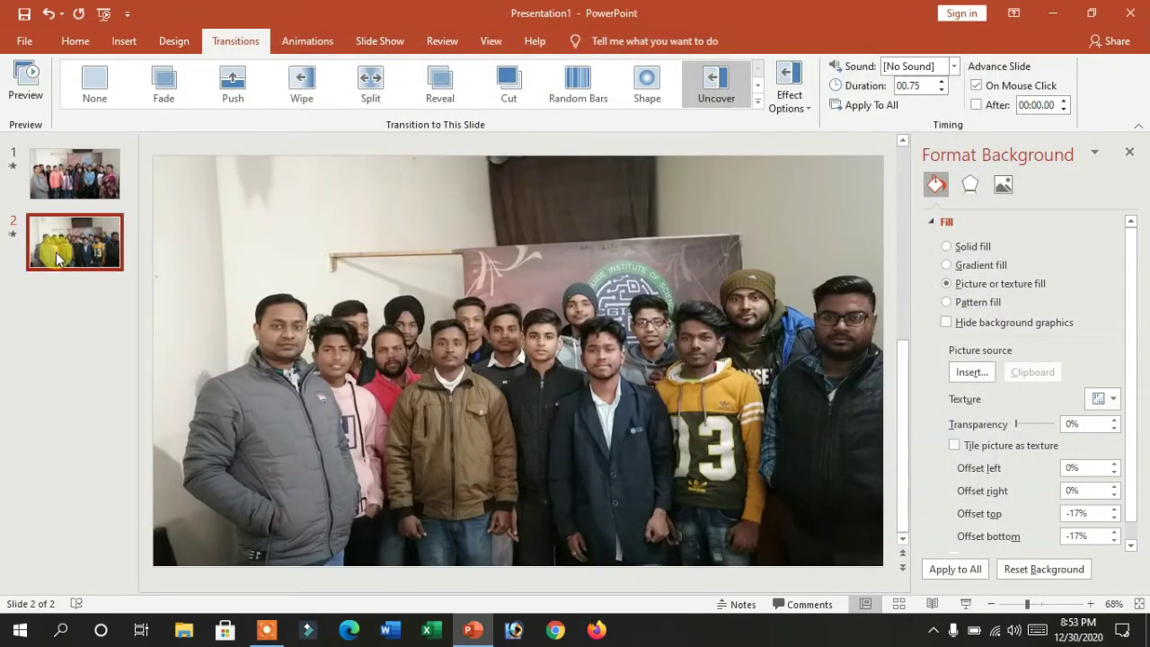
key(ctrl+d)
click(65, 327)
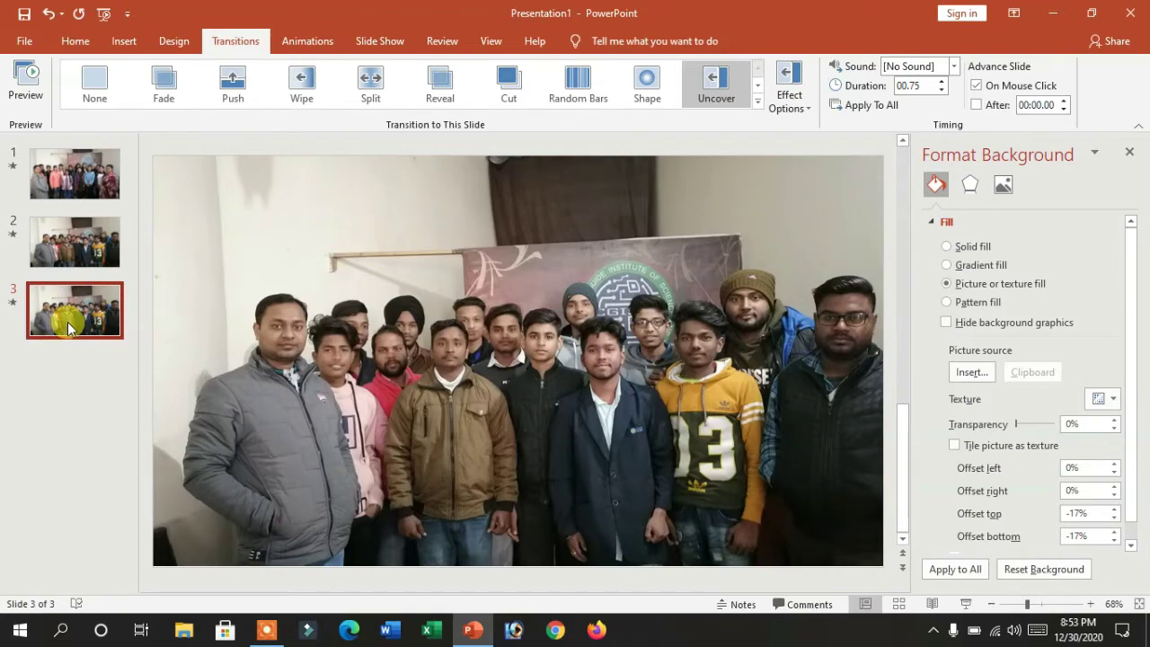
- Set slide 3's background to IMG_20201227_120900.jpg and give it a 01.00-second Random Bars transition
right_click(363, 327)
click(956, 376)
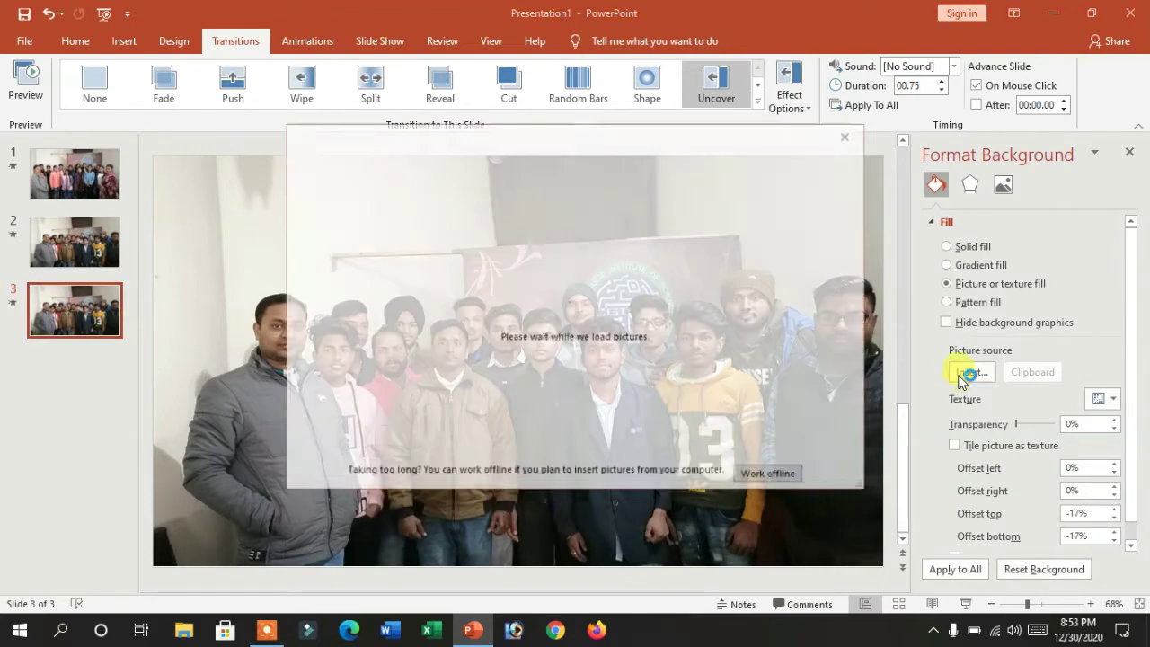
click(626, 229)
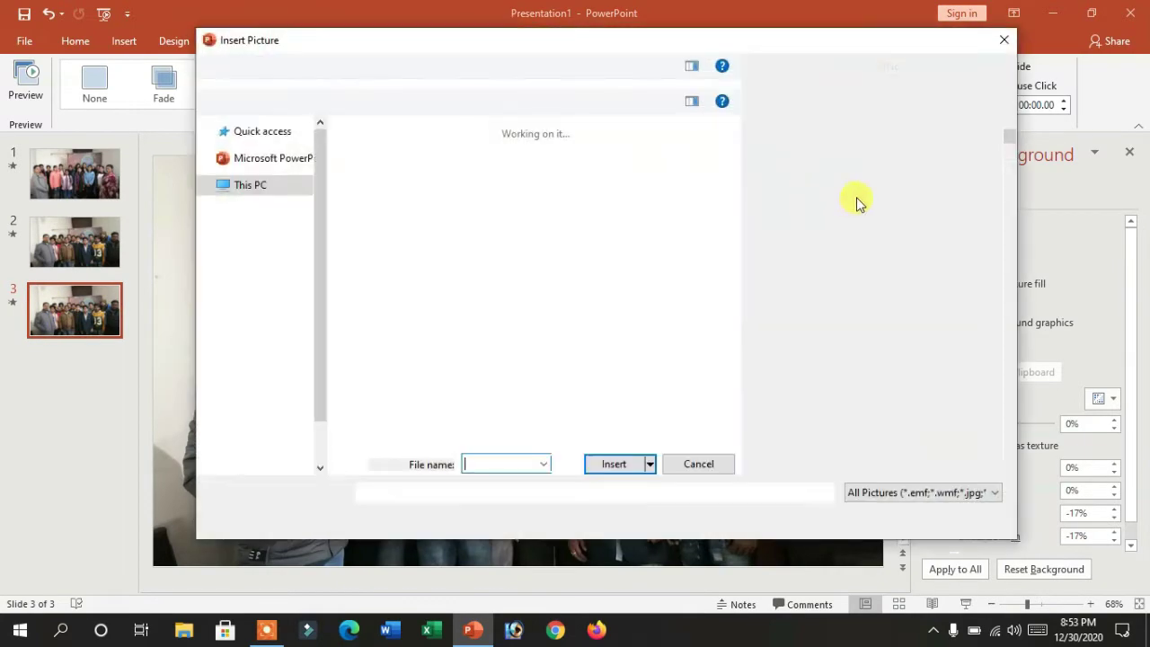
drag(1011, 141, 1011, 454)
click(859, 306)
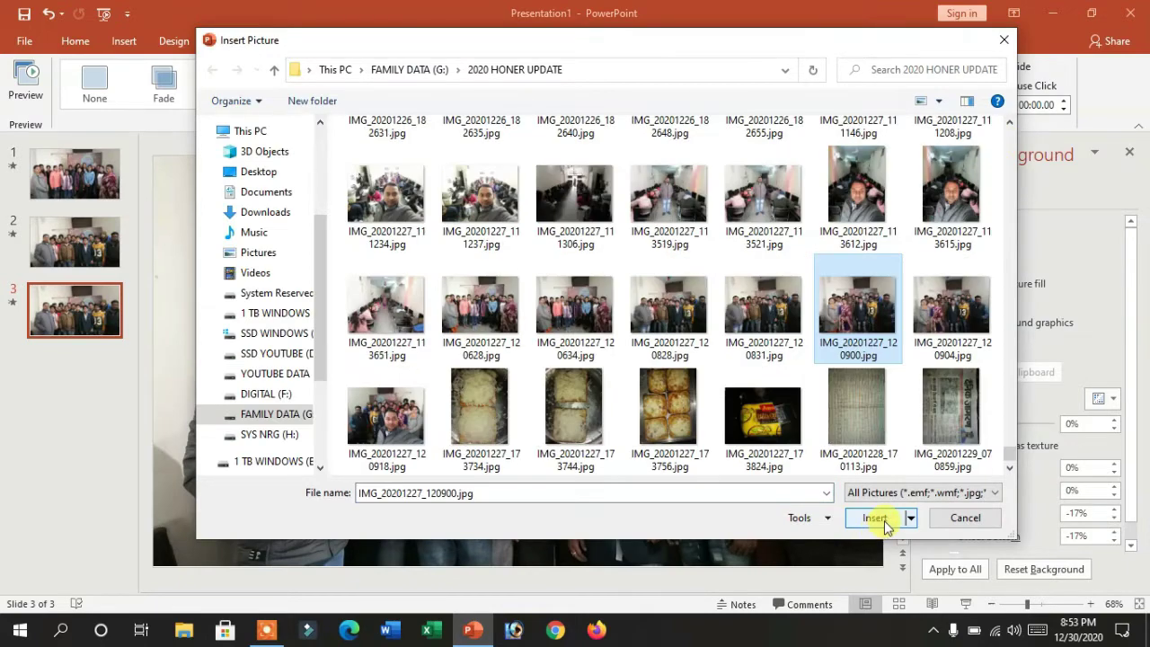
click(876, 519)
click(586, 84)
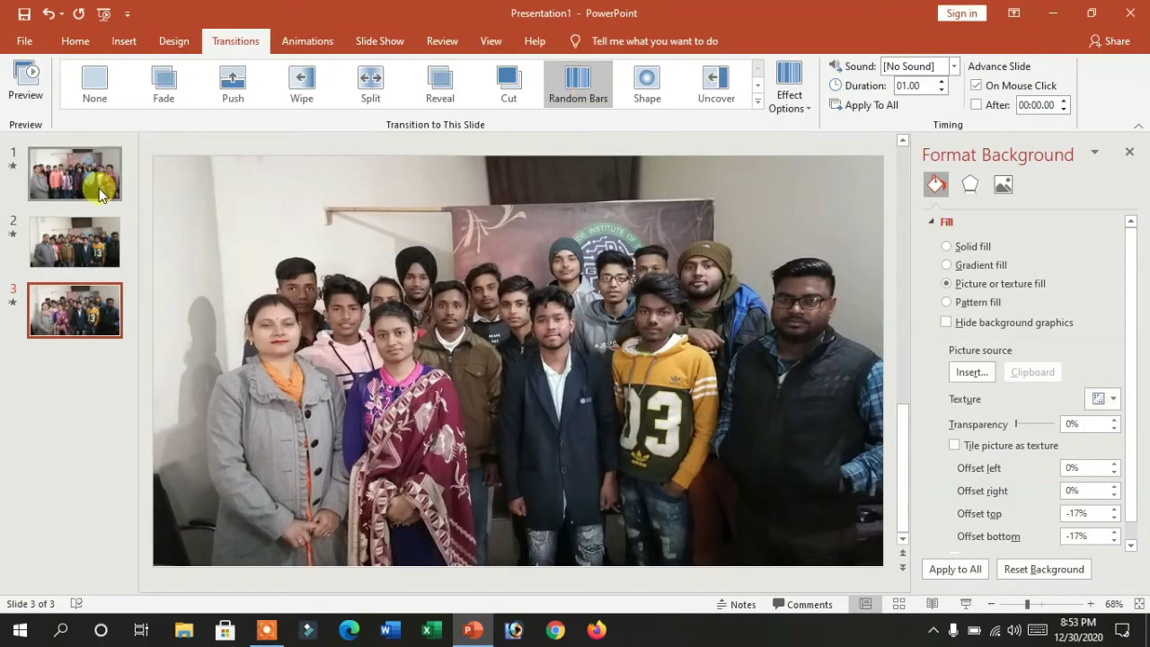
- Duplicate the slide as slide 4 and set its background to classroom photo IMG_20201227_113519.jpg
key(ctrl+d)
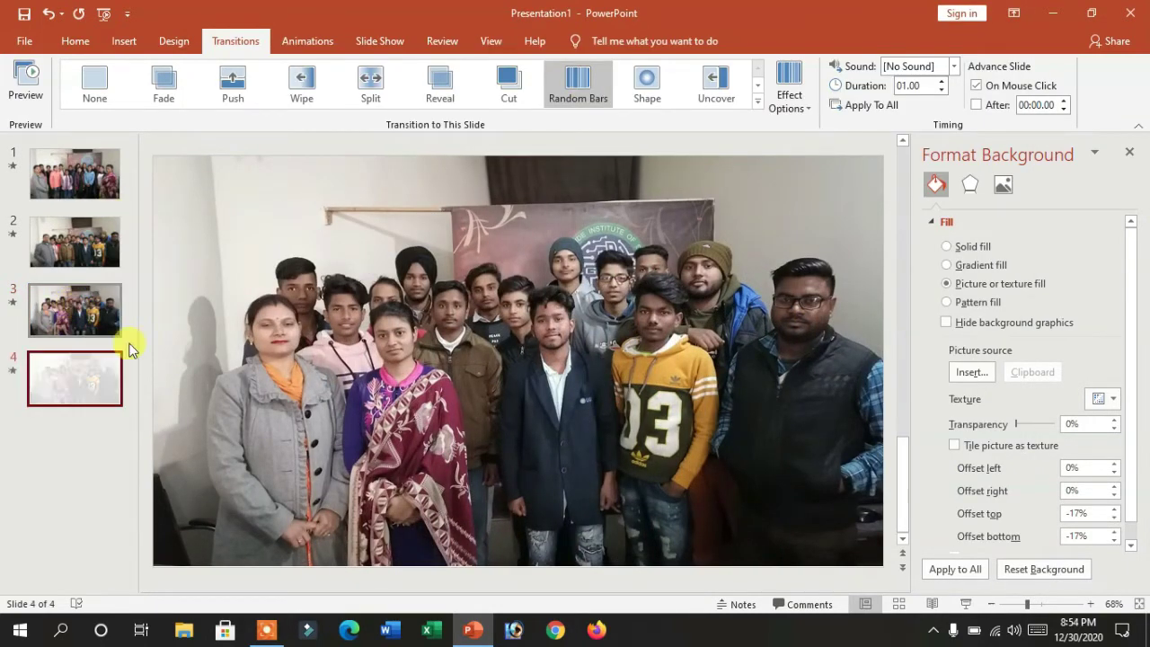
click(971, 372)
click(669, 221)
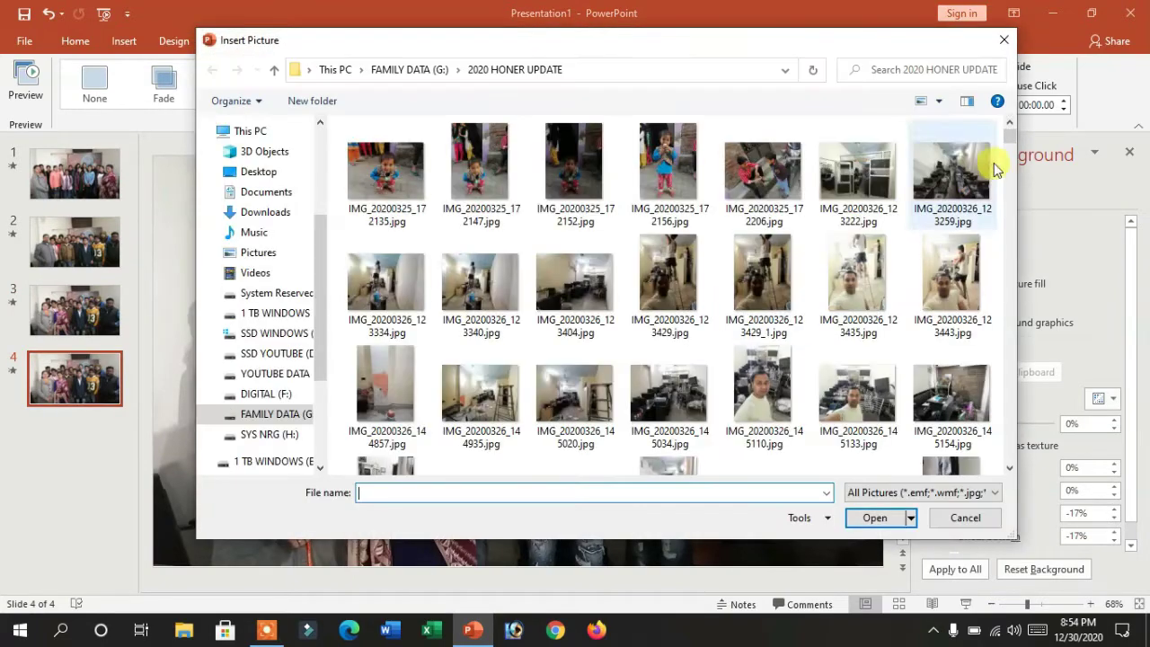
drag(1013, 134, 1012, 441)
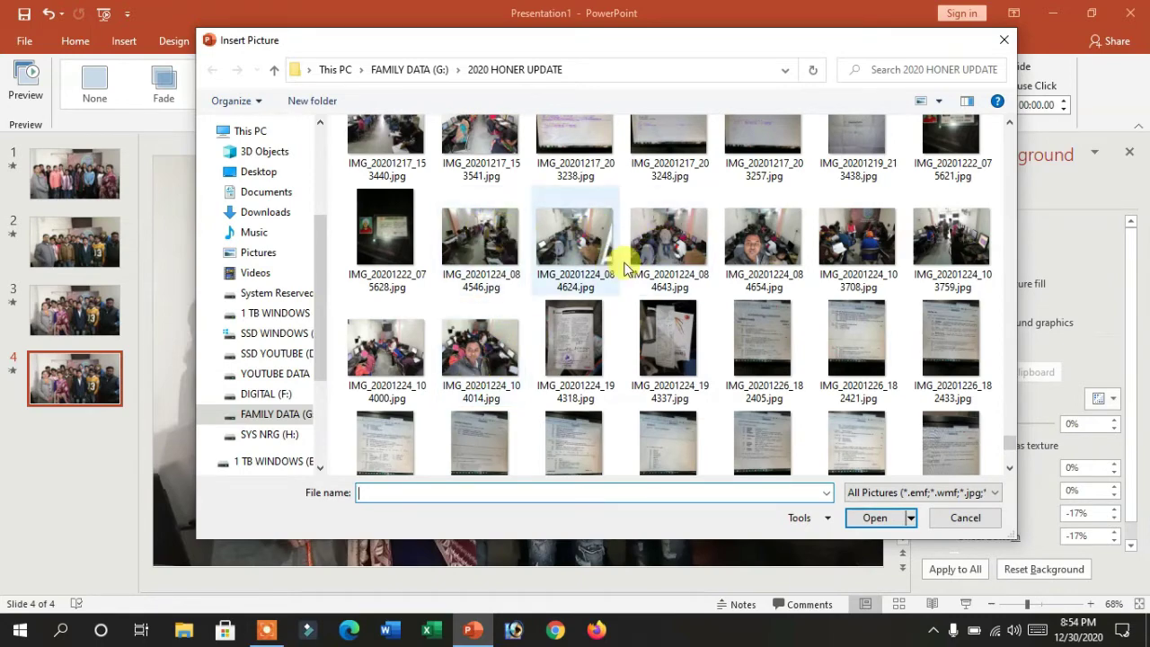
scroll(800, 256, up, 2)
scroll(816, 284, up, 3)
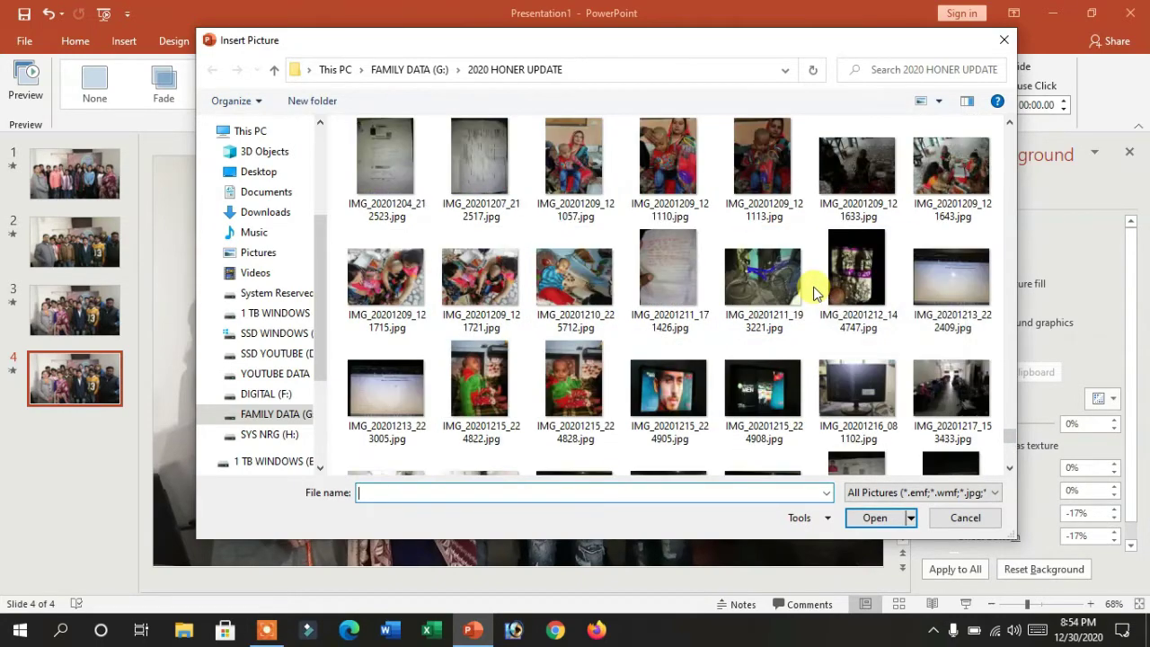
scroll(827, 296, down, 2)
scroll(854, 333, down, 2)
scroll(867, 358, down, 3)
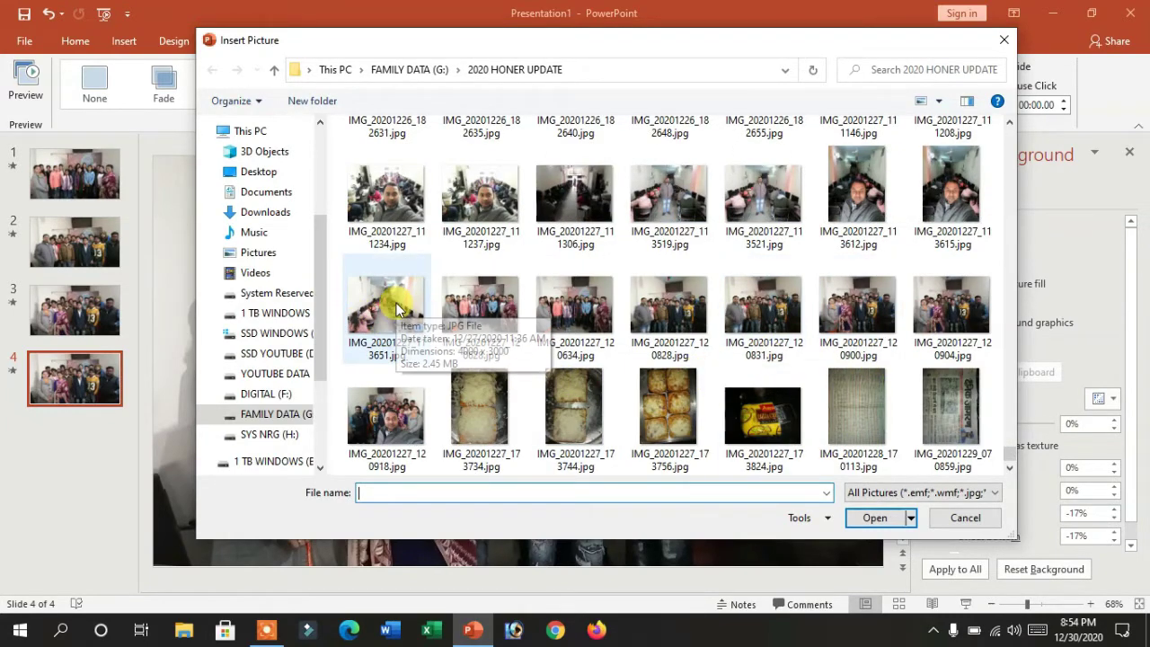
click(667, 203)
click(873, 517)
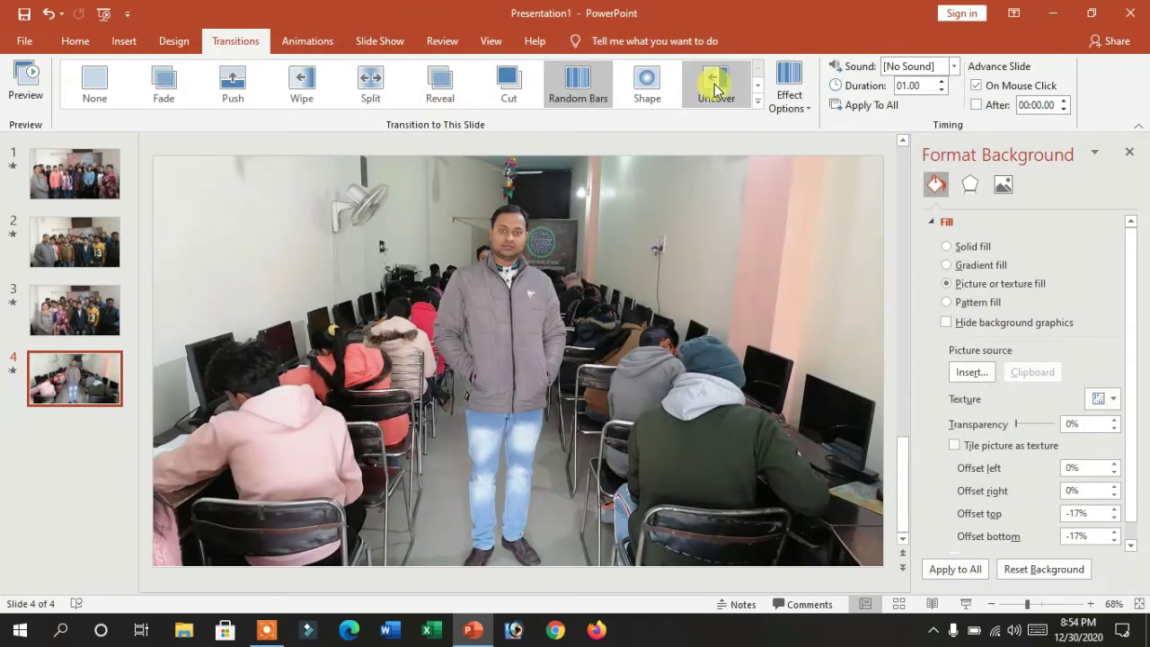
- Apply a 01.60-second Box transition to slide 4
click(758, 101)
click(437, 308)
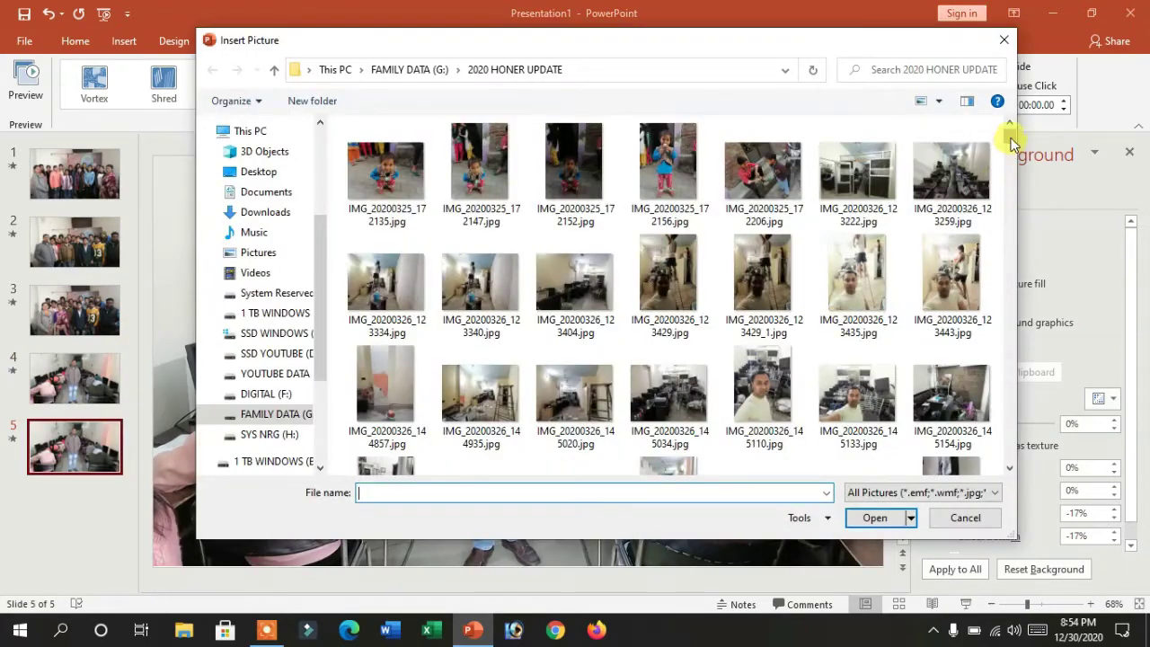
drag(1011, 144, 1023, 449)
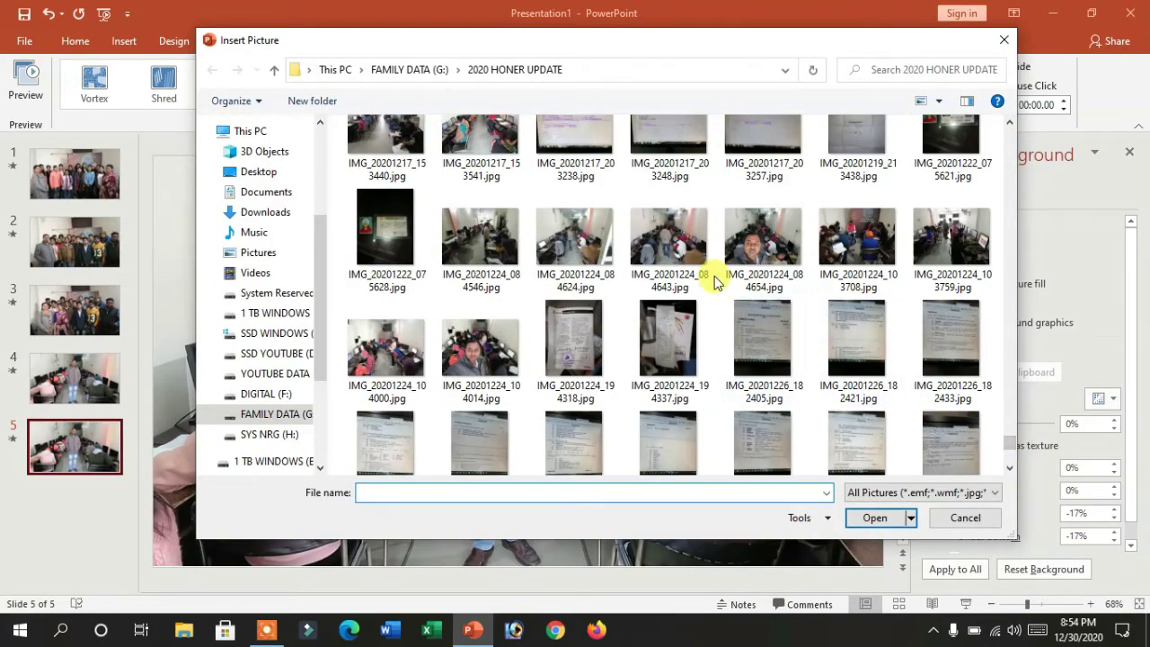
- Give slide 5 a Curtains transition and set slide 6's background to the three-person photo
scroll(877, 270, up, 2)
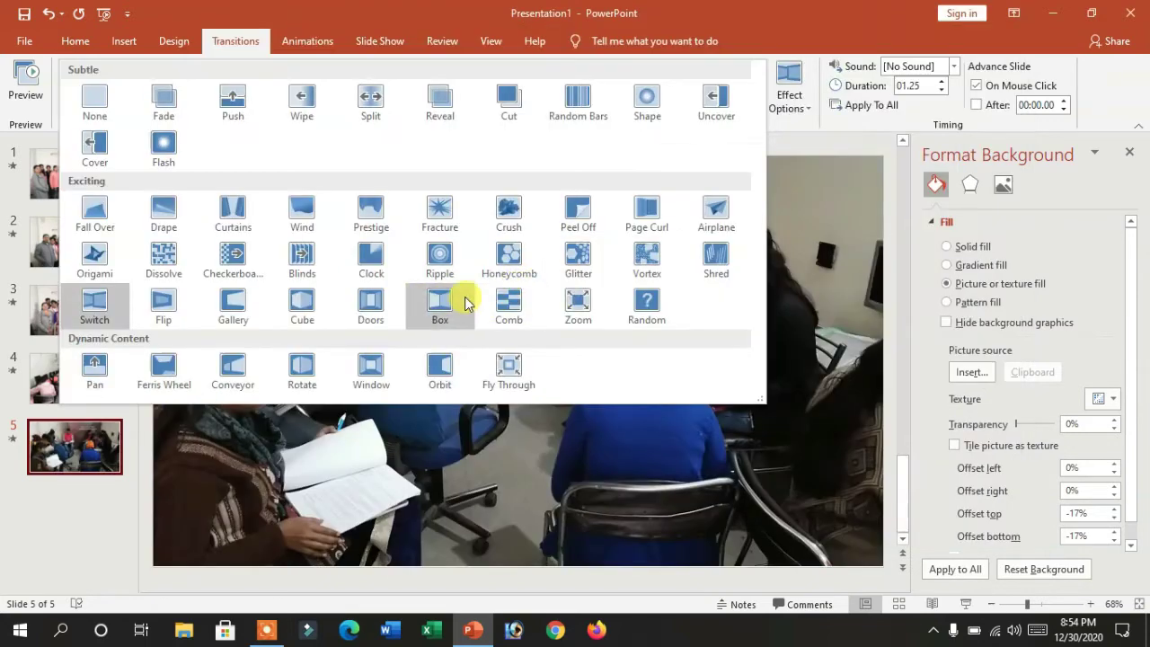
click(229, 210)
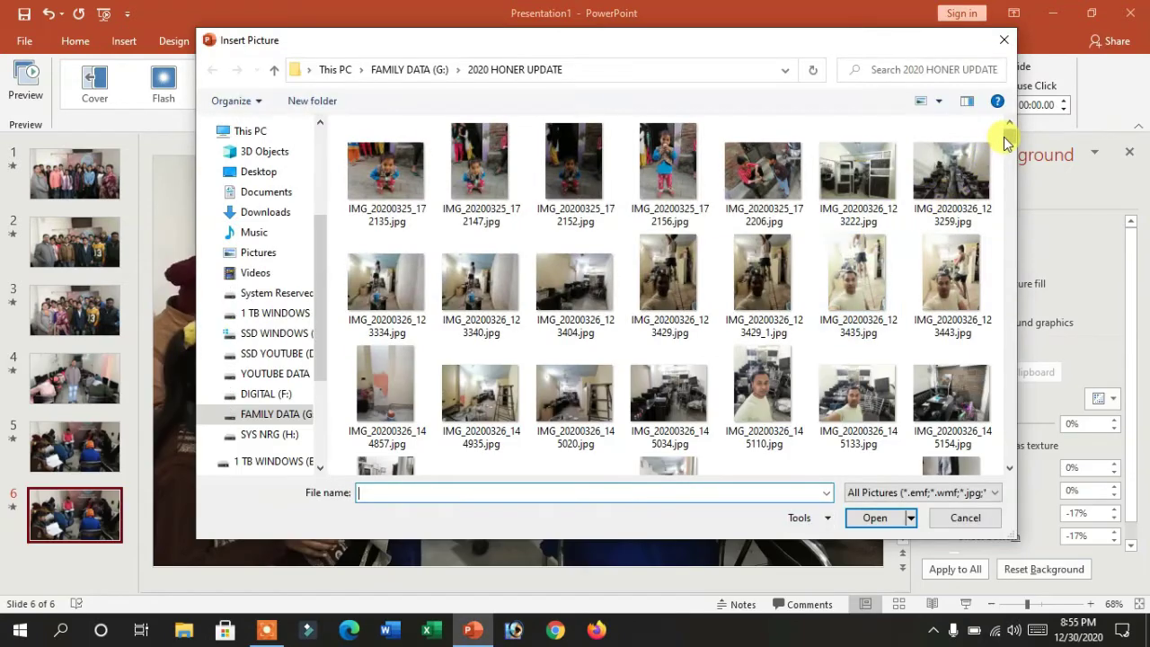
drag(1006, 142, 1012, 460)
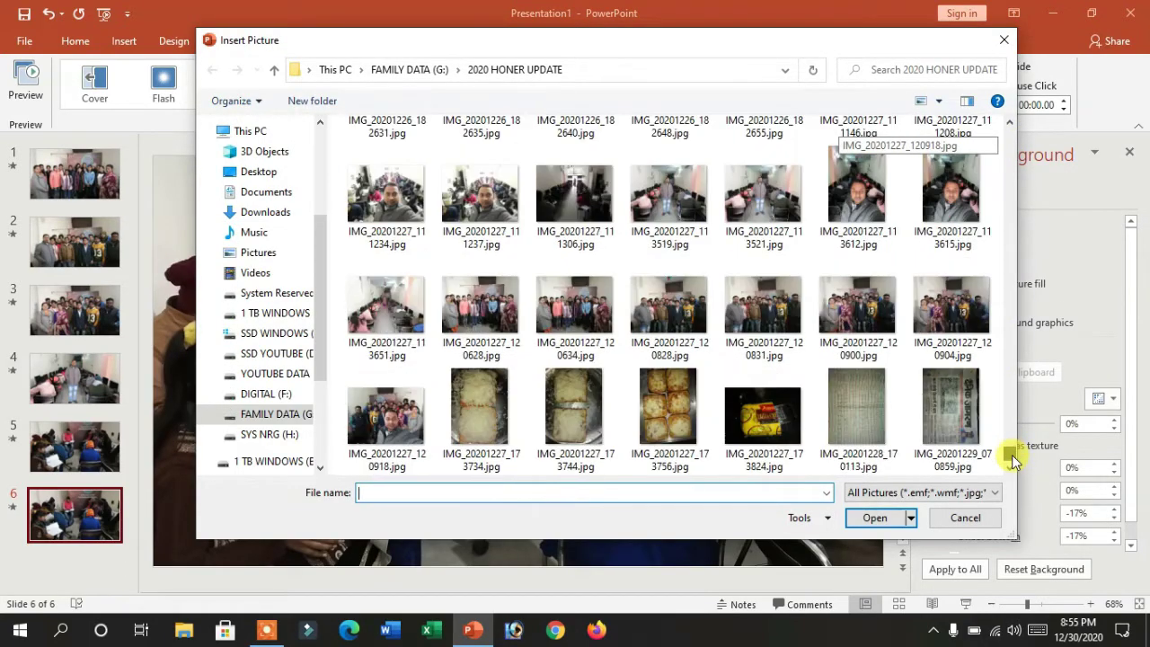
scroll(472, 270, up, 2)
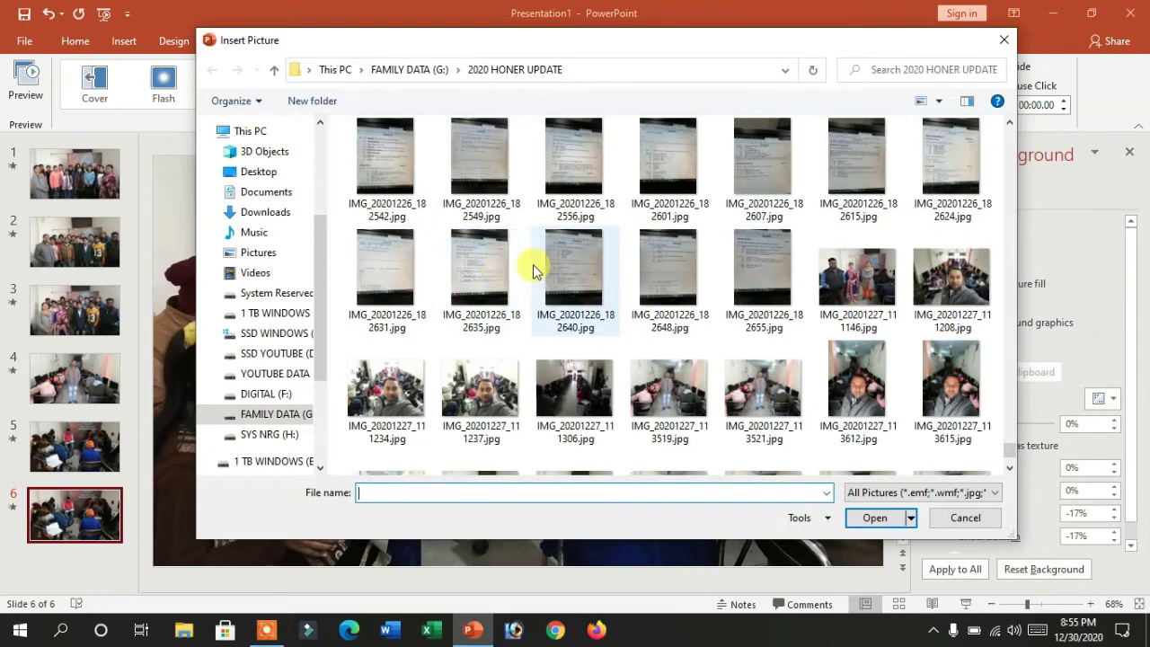
click(859, 278)
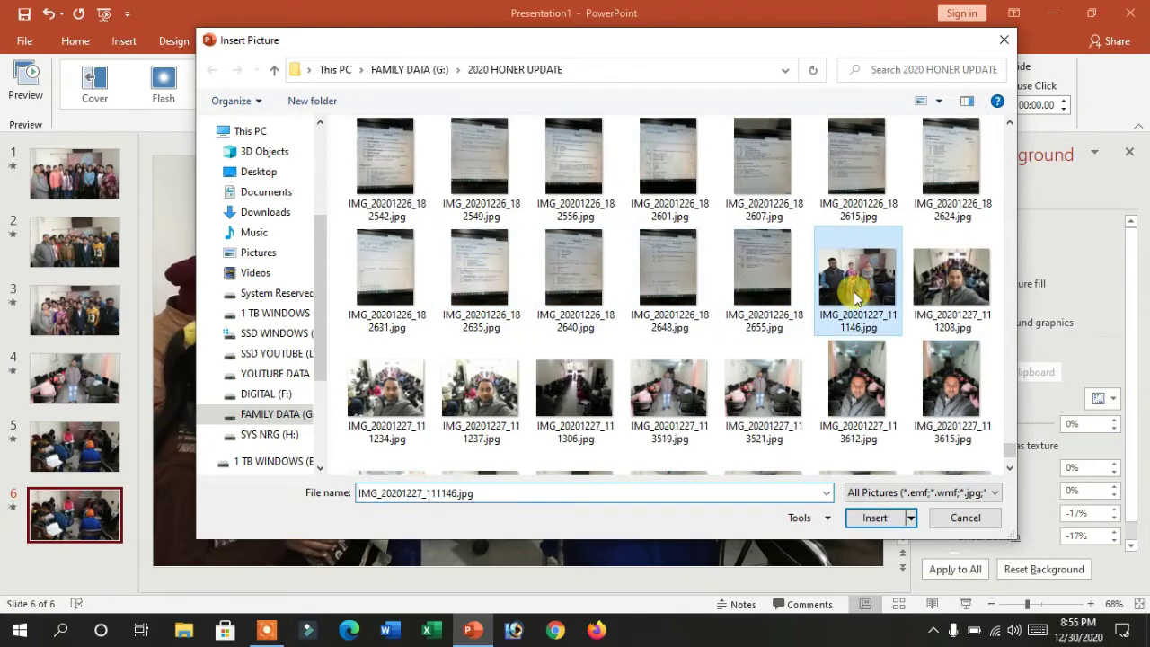
click(872, 516)
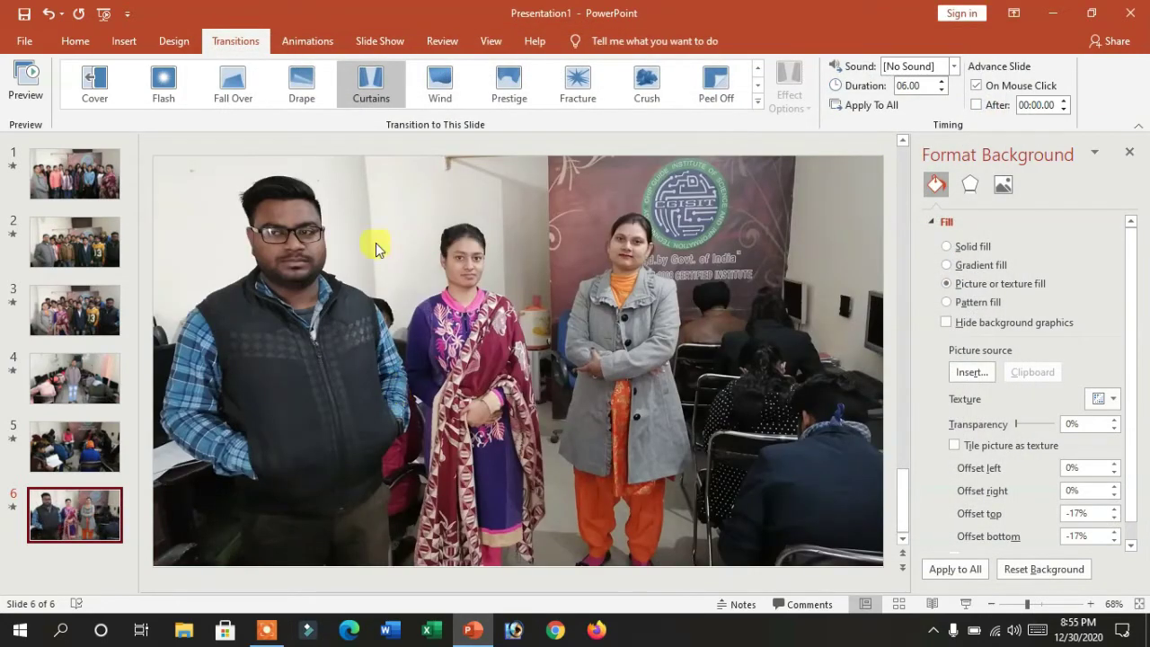
- Change slide 6's transition to a 02.00-second Fracture, then return to slide 1
click(445, 79)
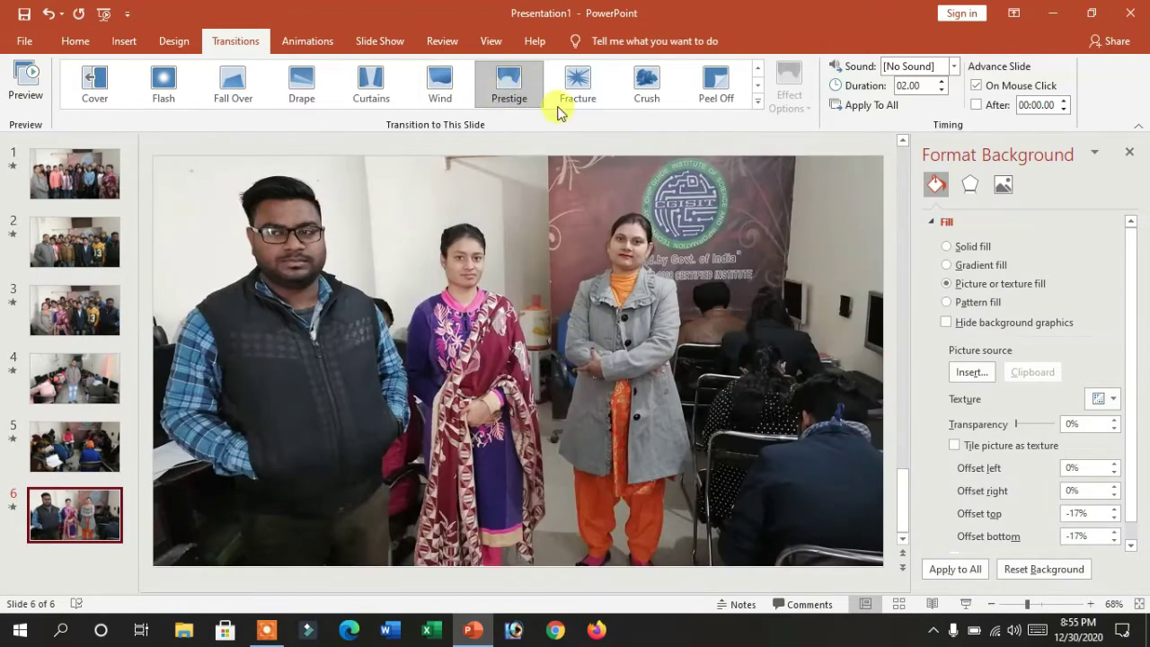
click(596, 86)
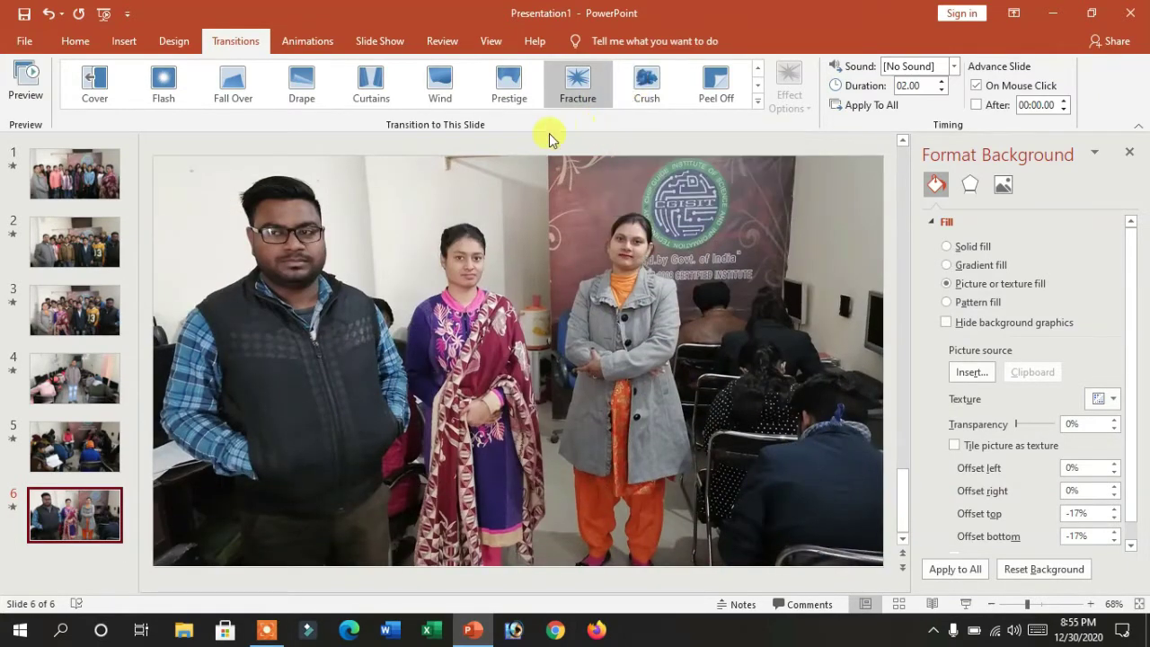
click(69, 162)
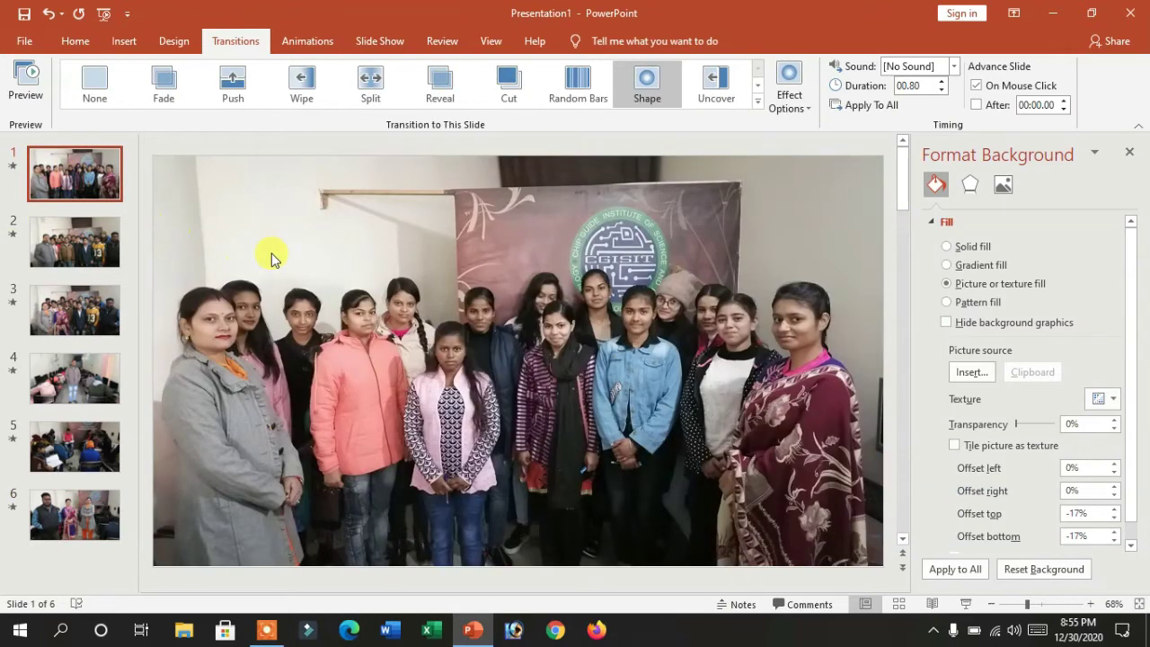
- Add orange WordArt 'CHIP GUIDE COMPUTER INSTITUTE' and move it to the top of slide 1
click(304, 42)
click(369, 52)
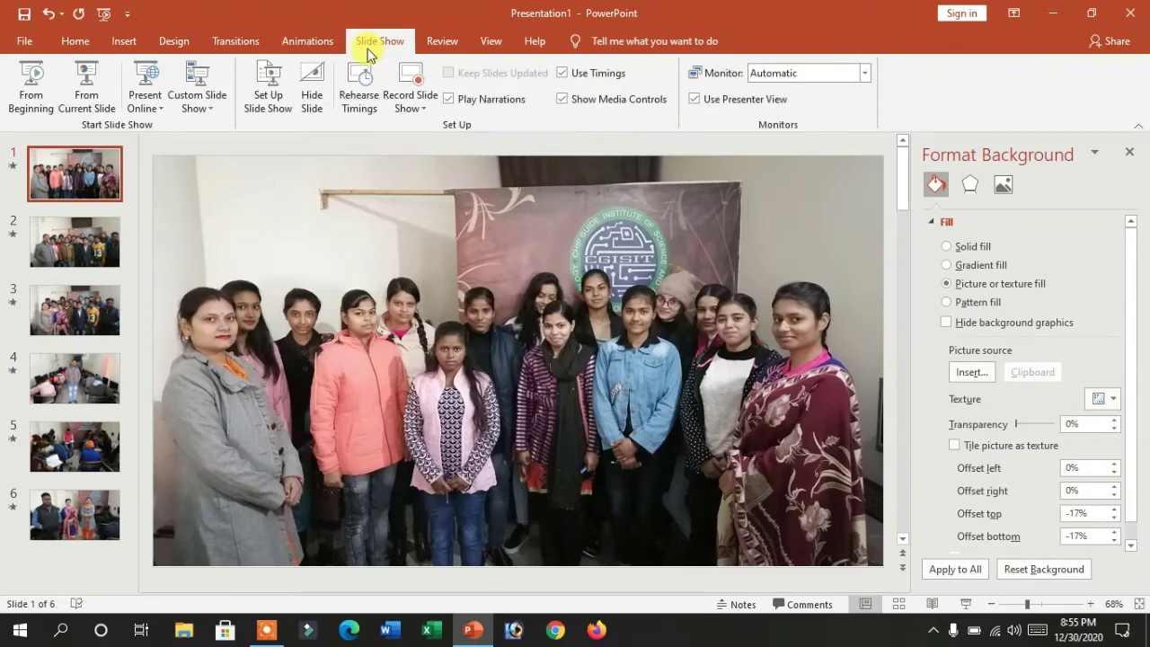
click(135, 46)
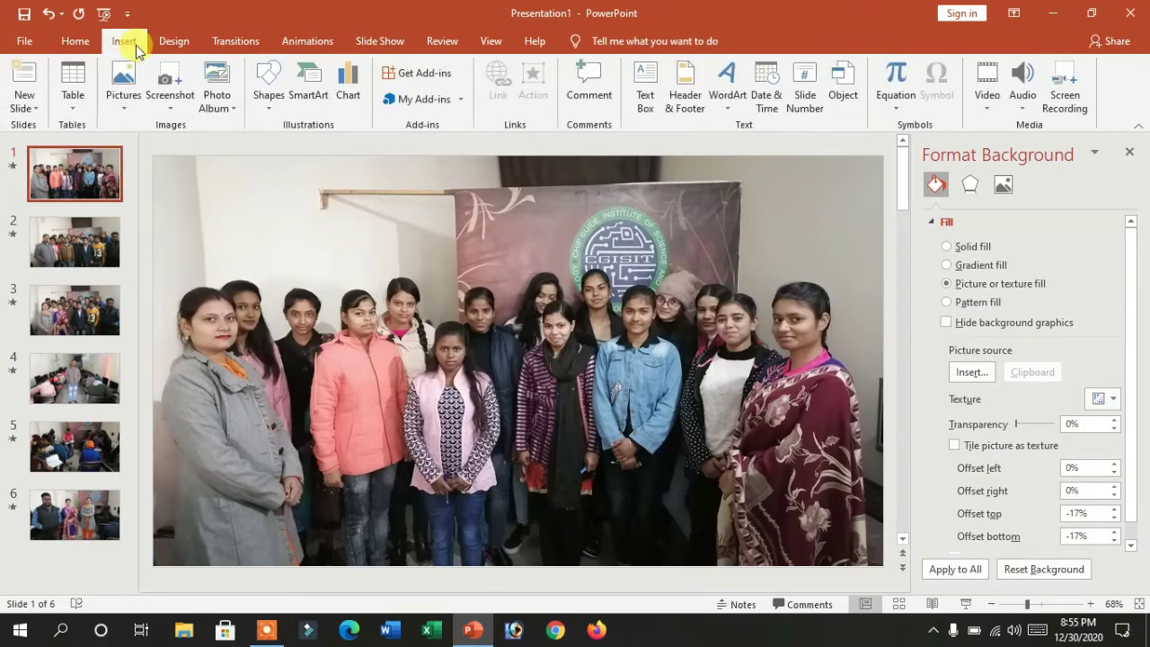
click(727, 90)
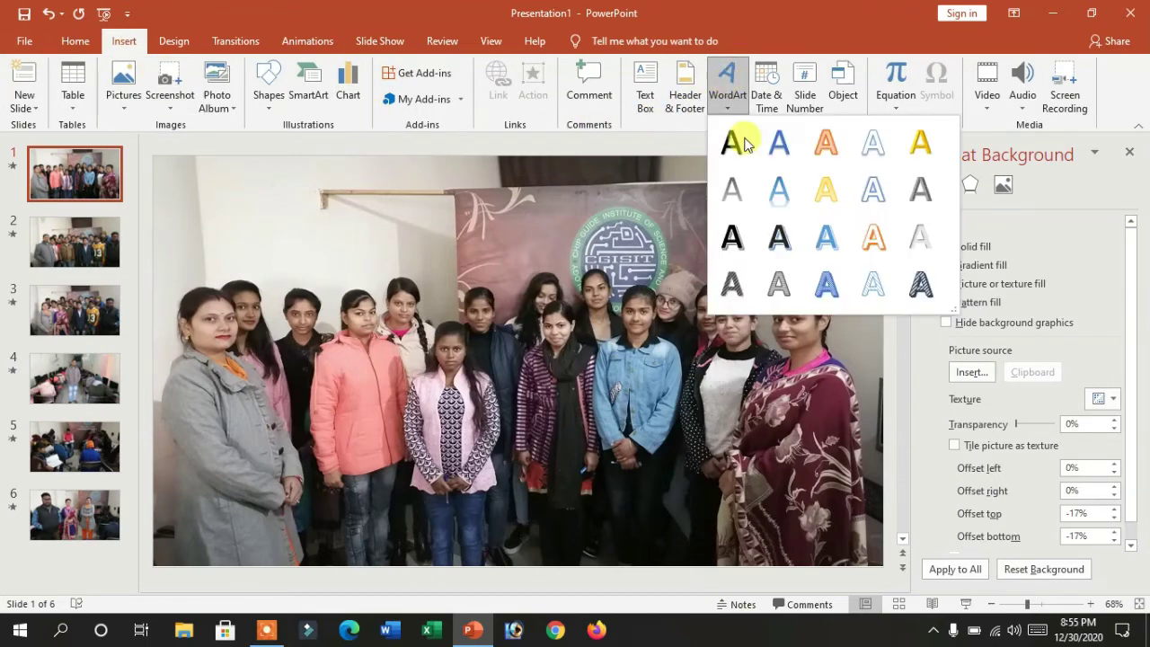
click(852, 158)
text(CHIP GUIDE COMPUTER INSTITUTE)
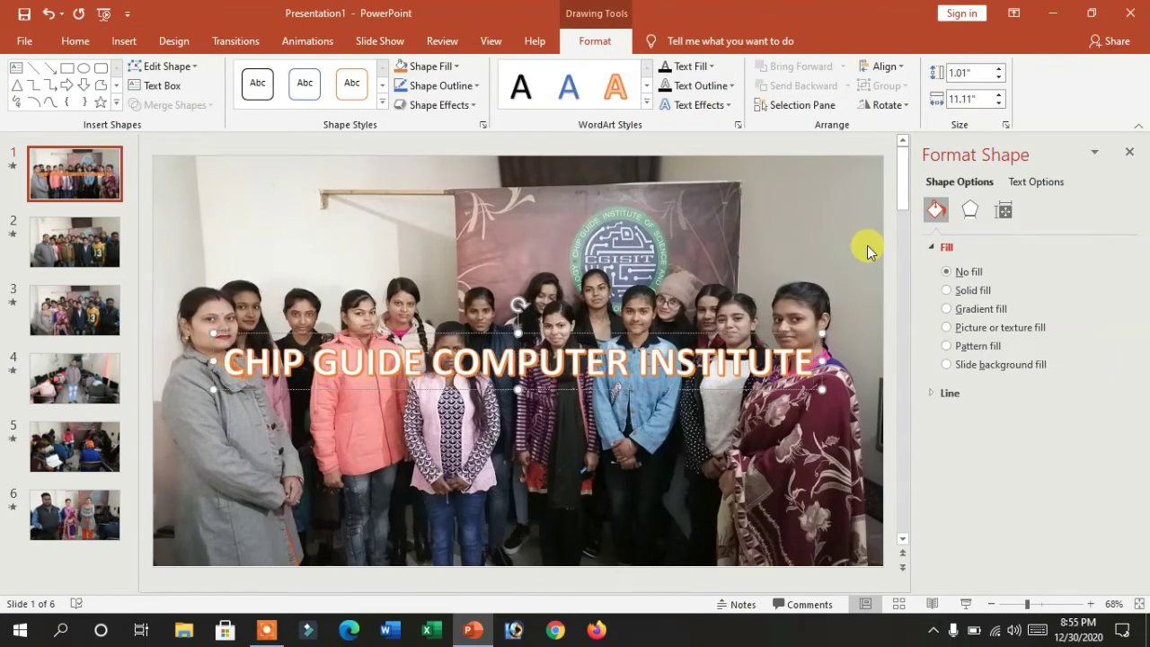
drag(663, 331, 670, 177)
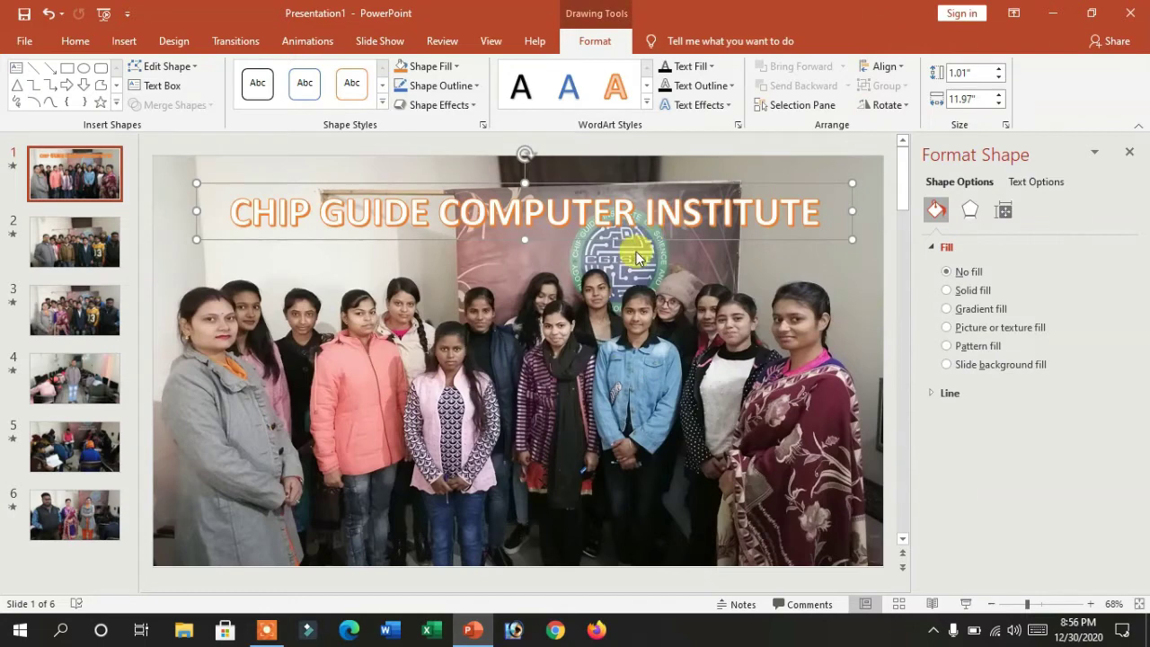
- Animate the title with Float In, then open slide 2
click(292, 40)
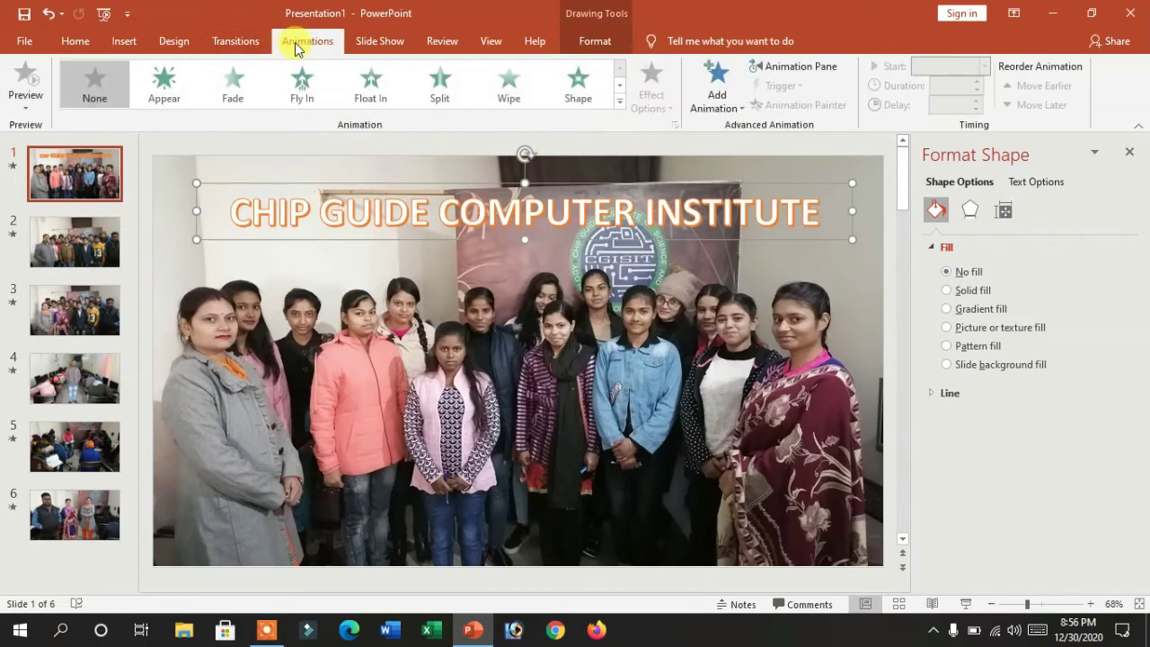
click(359, 88)
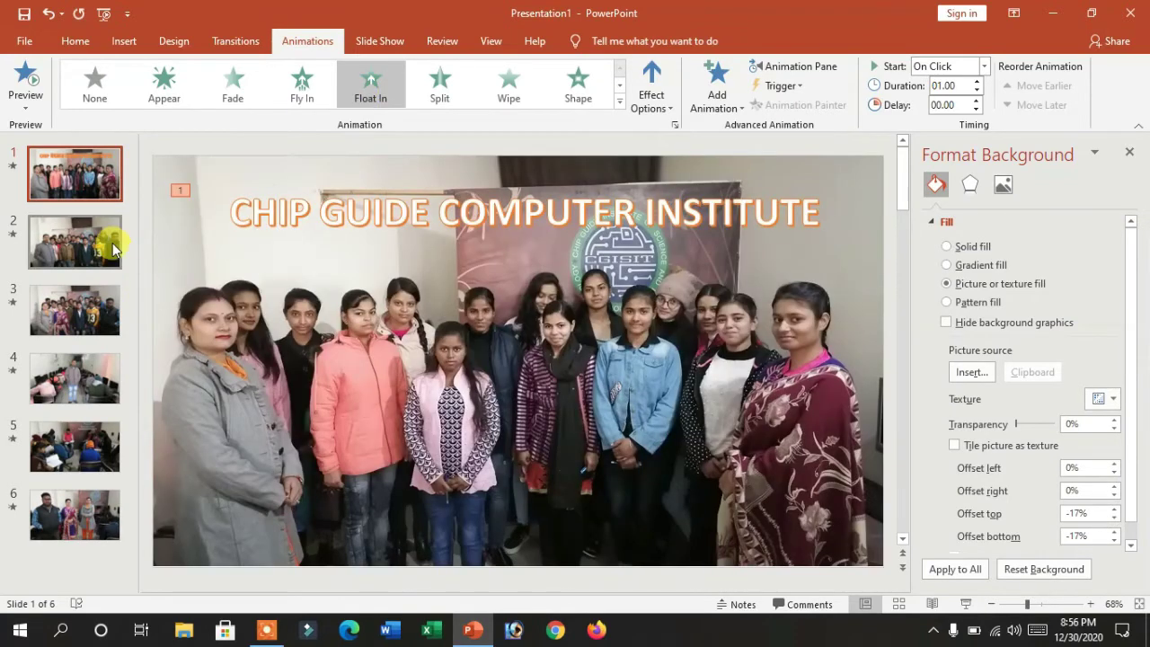
click(109, 248)
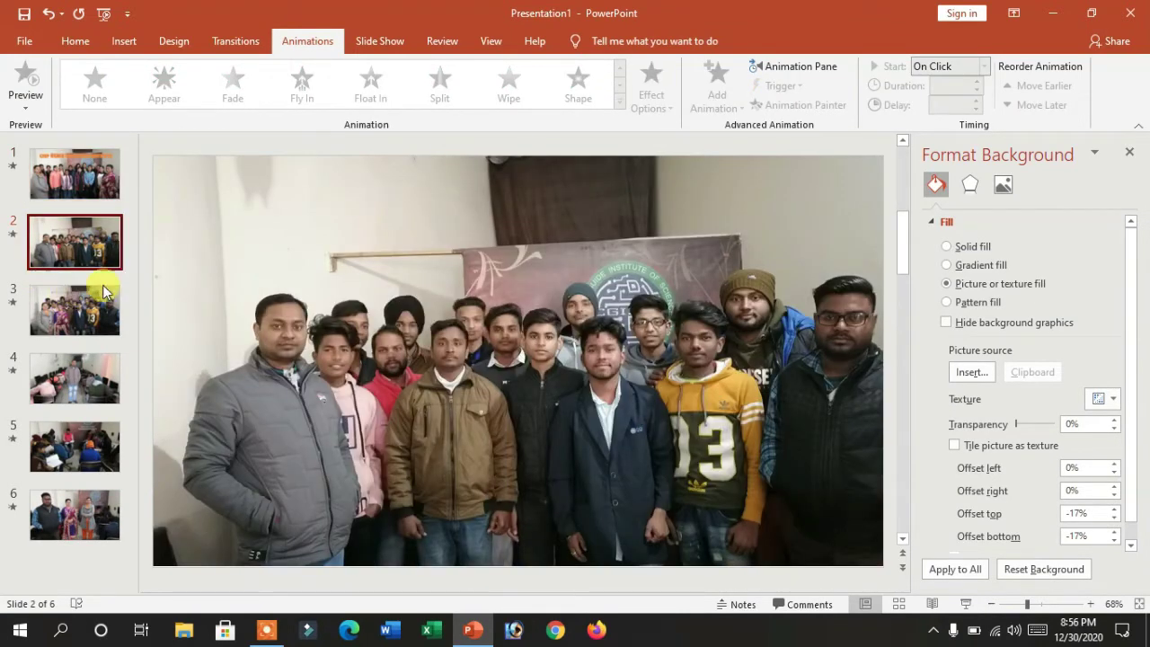
- Insert a blue WordArt title 'WELCOME TO DIGITAL WORLD' on slide 2, widened and centred near the top
click(75, 40)
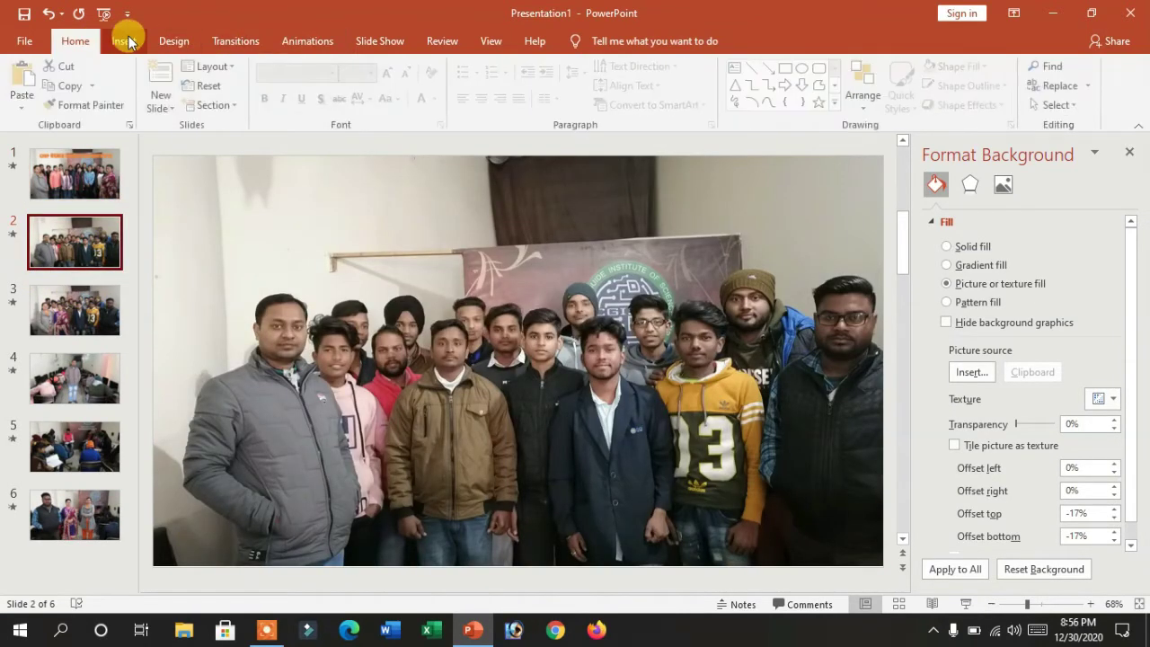
click(124, 40)
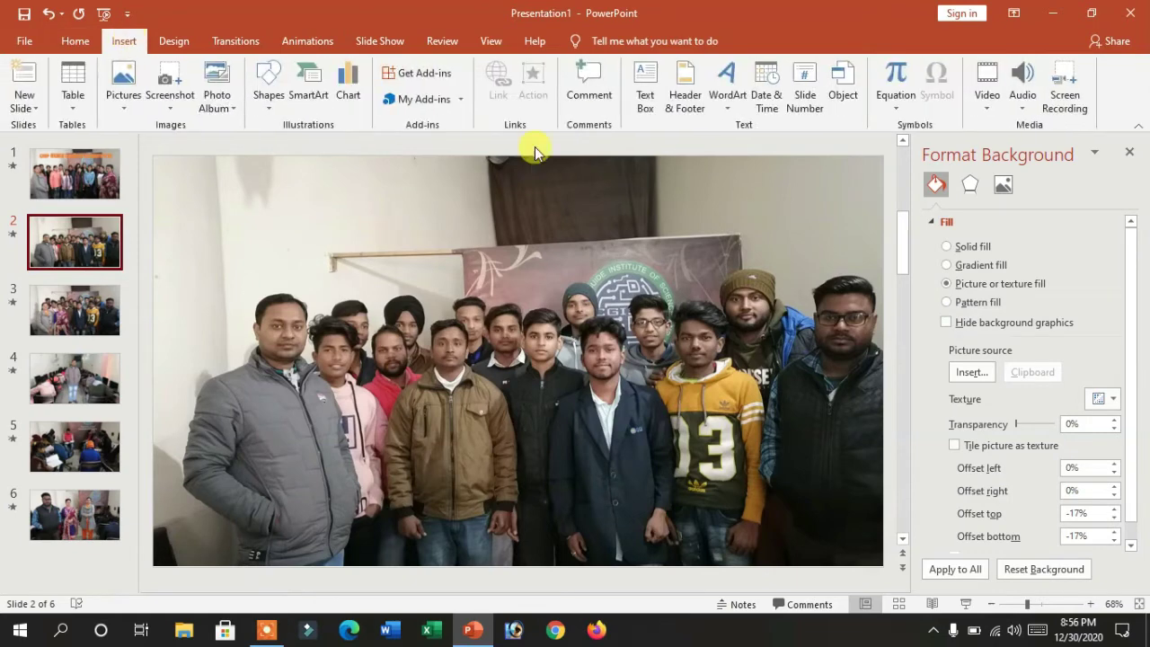
click(726, 82)
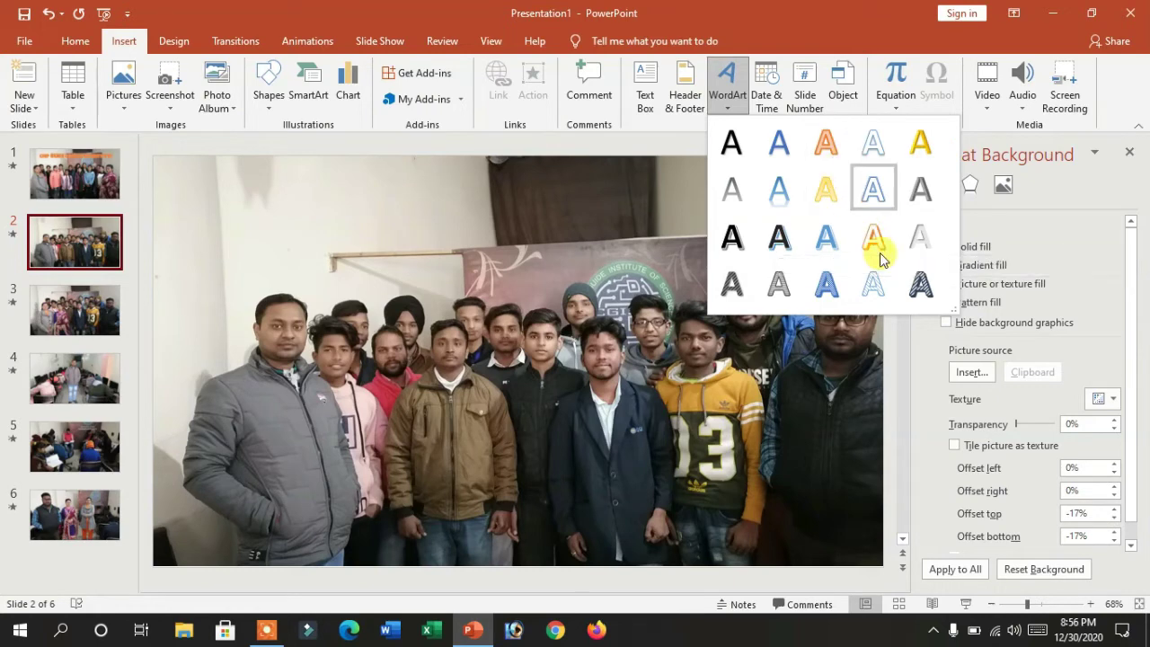
click(848, 292)
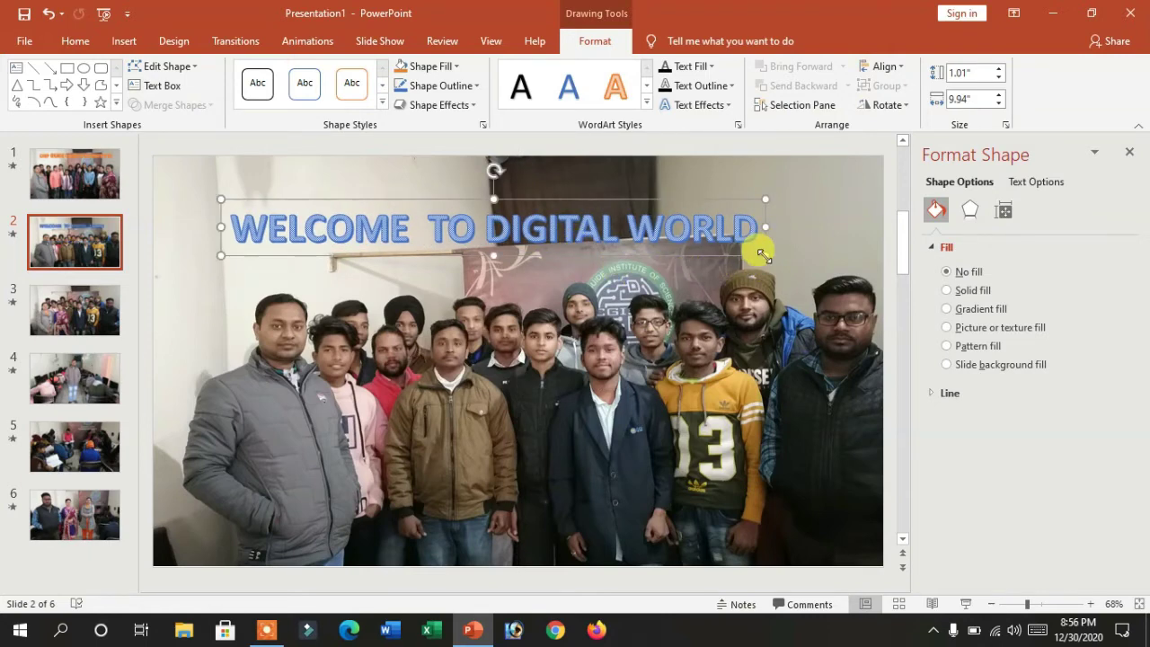
drag(762, 255, 801, 249)
mouse_move(642, 254)
mouse_down()
mouse_move(704, 253)
mouse_move(651, 258)
mouse_up()
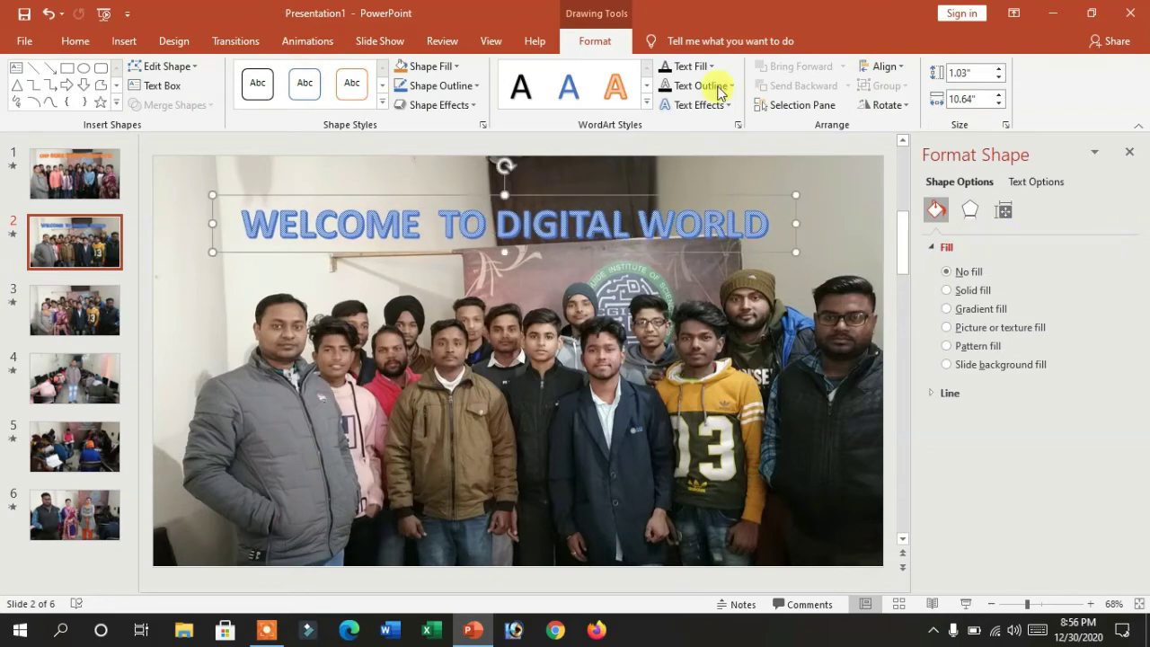
- Give the title a 02.00-second Shape animation and return to slide 1
click(307, 41)
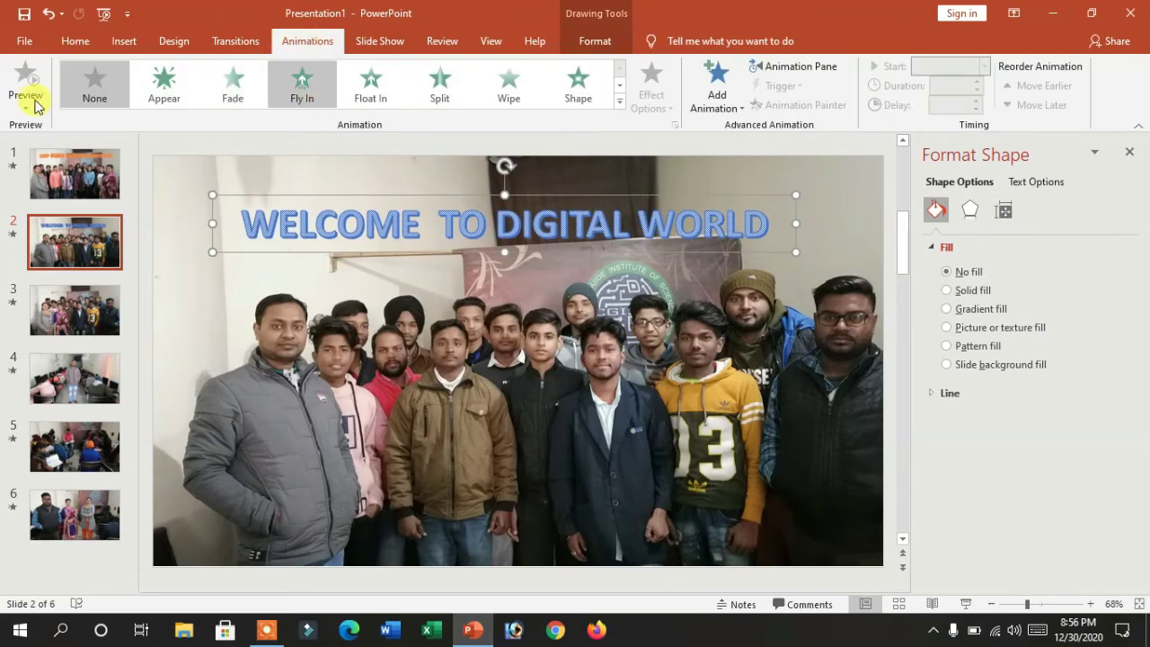
click(154, 86)
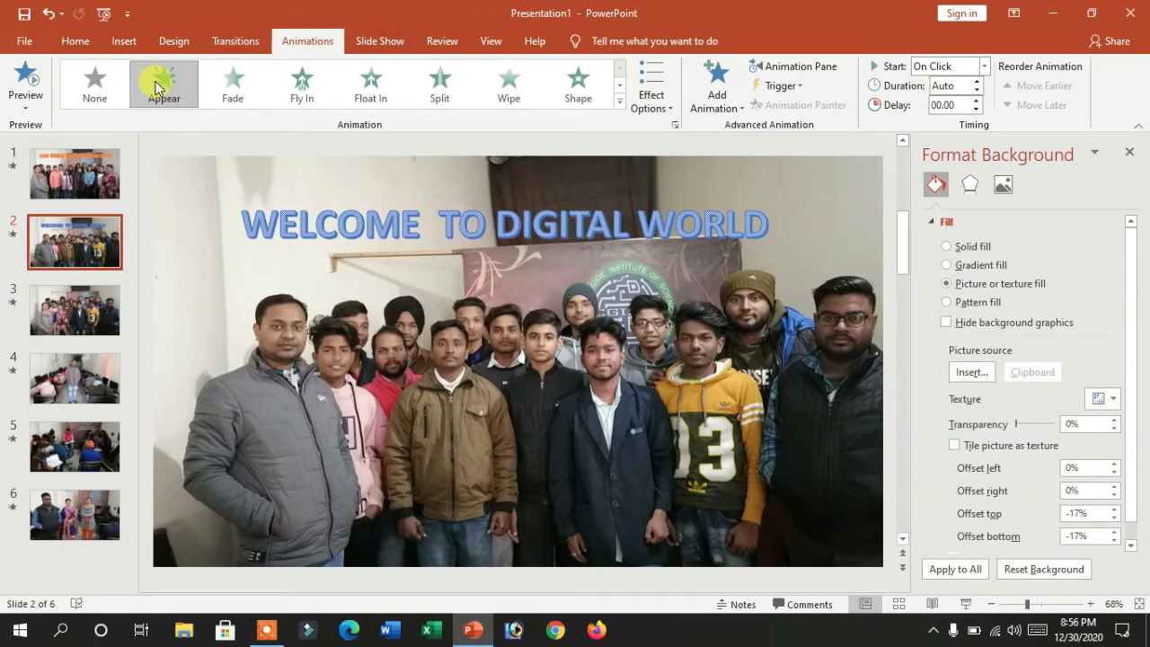
click(608, 85)
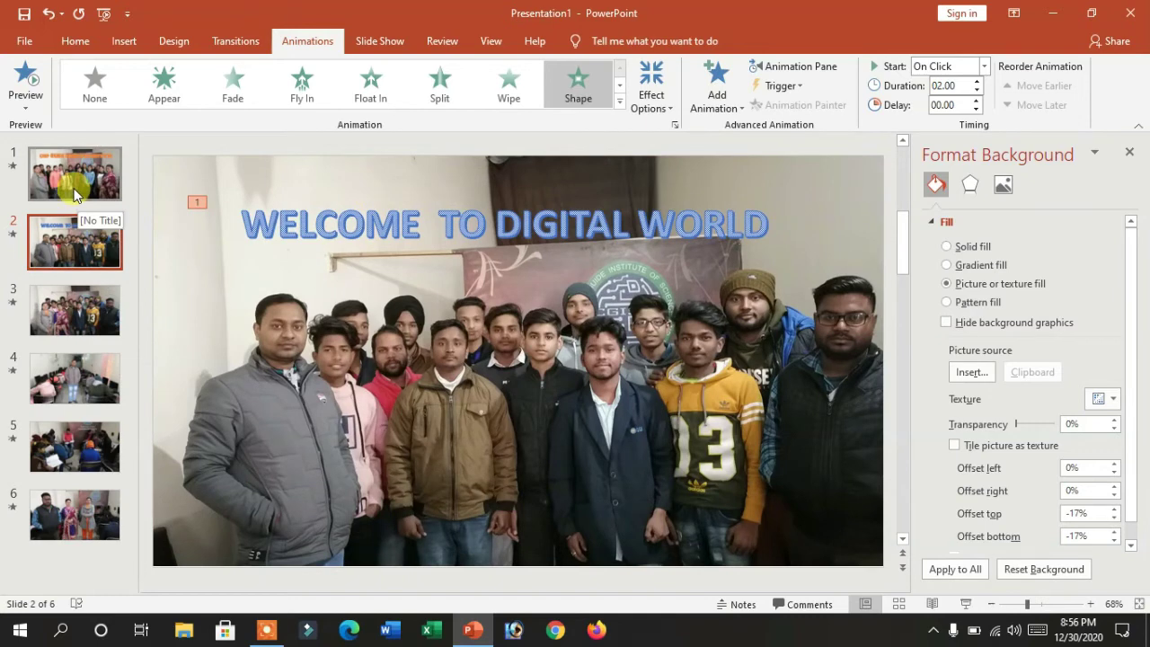
click(76, 176)
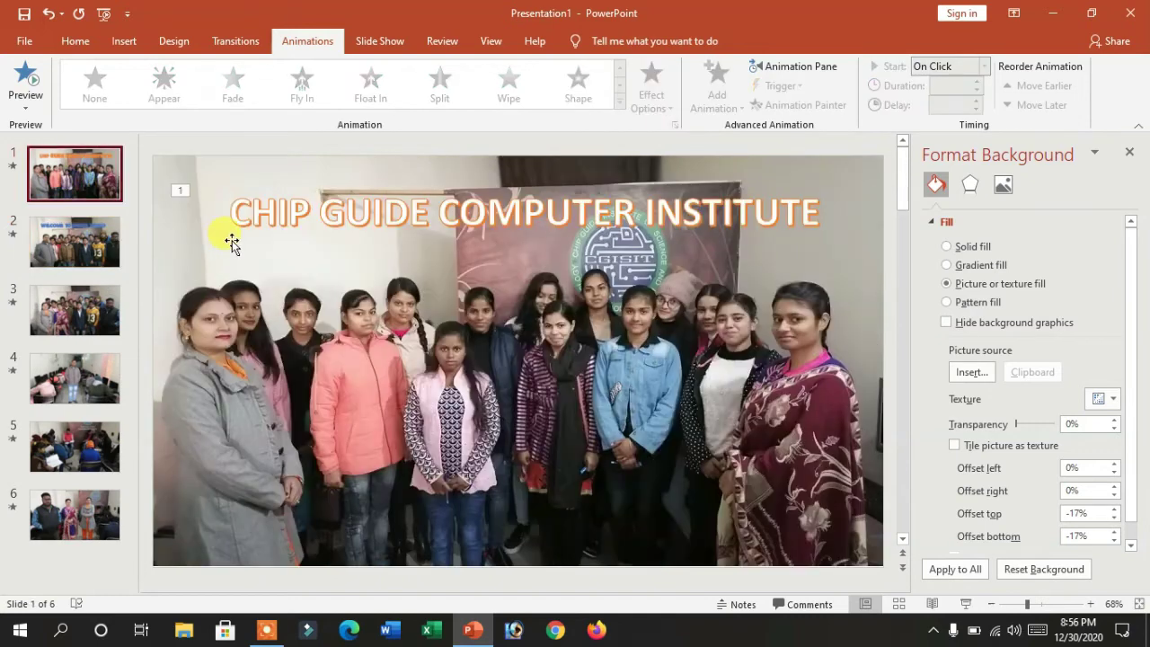
click(360, 46)
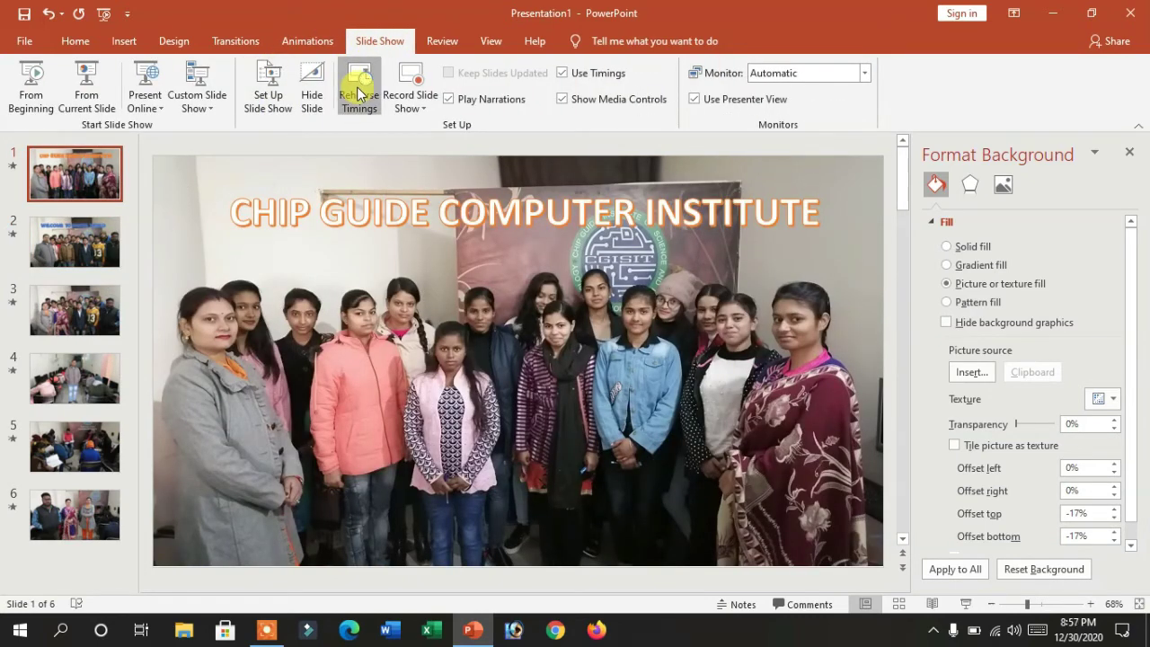
- Rehearse timings by advancing through all six slides, ending the run at 0:00:12
click(358, 90)
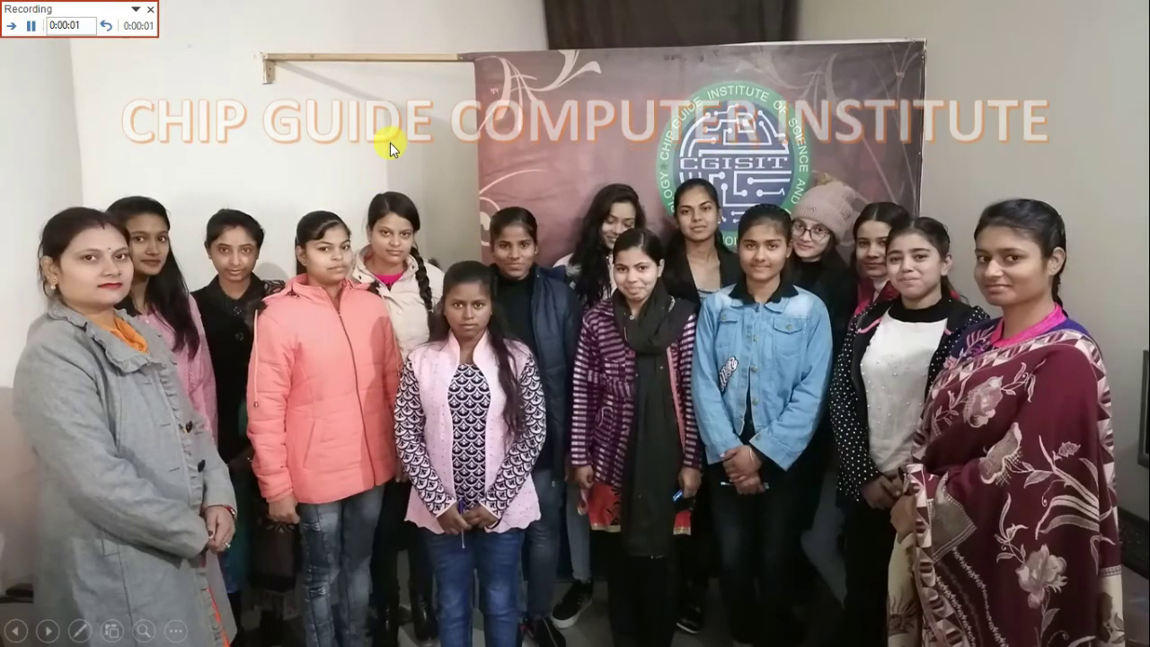
click(390, 143)
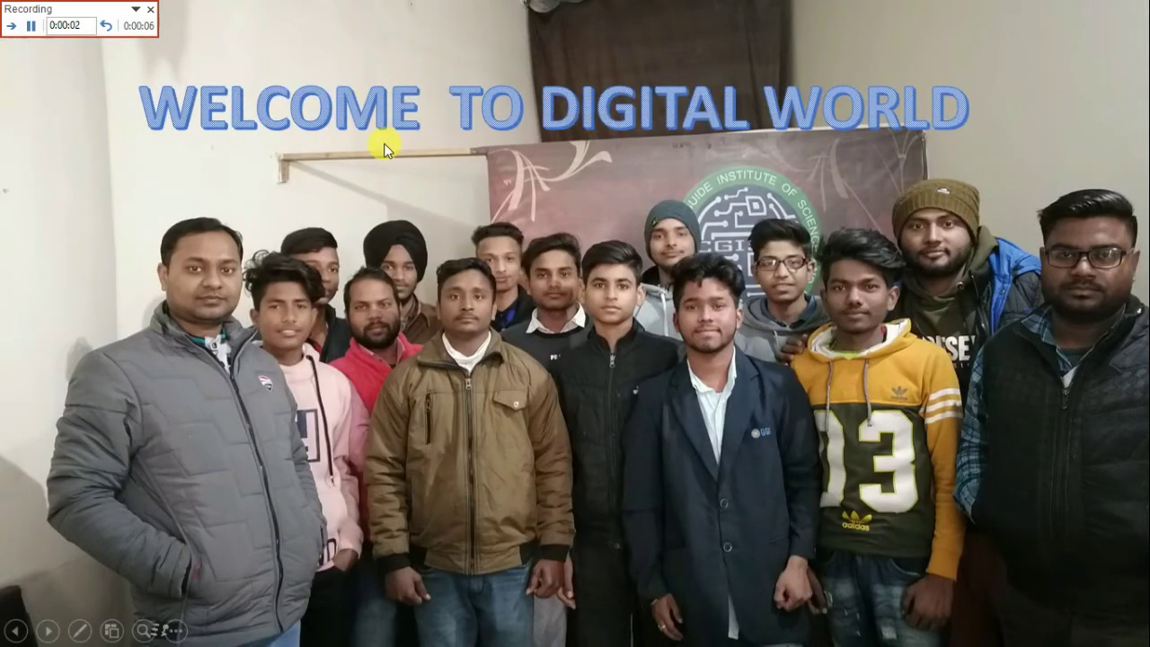
click(383, 143)
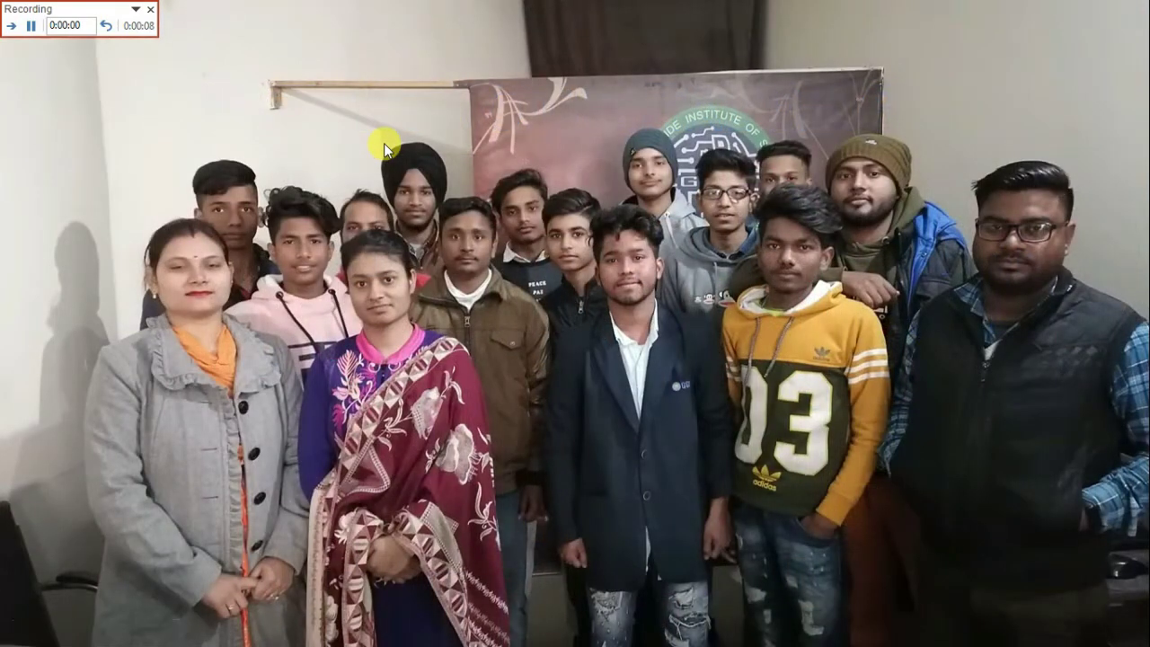
click(384, 143)
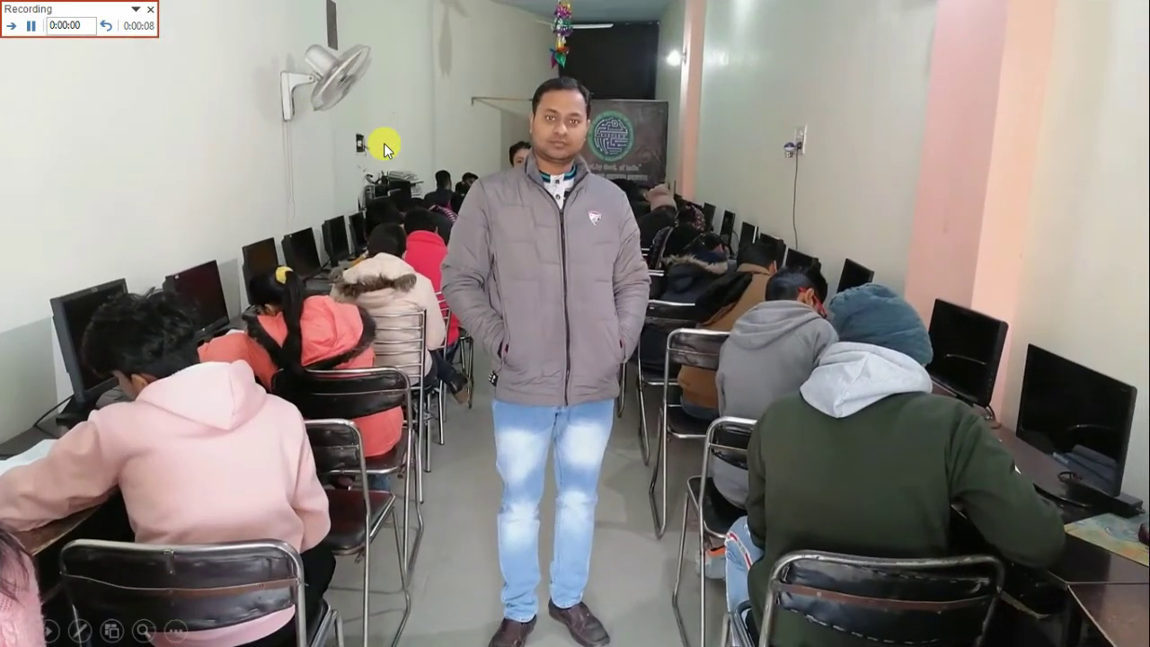
click(383, 142)
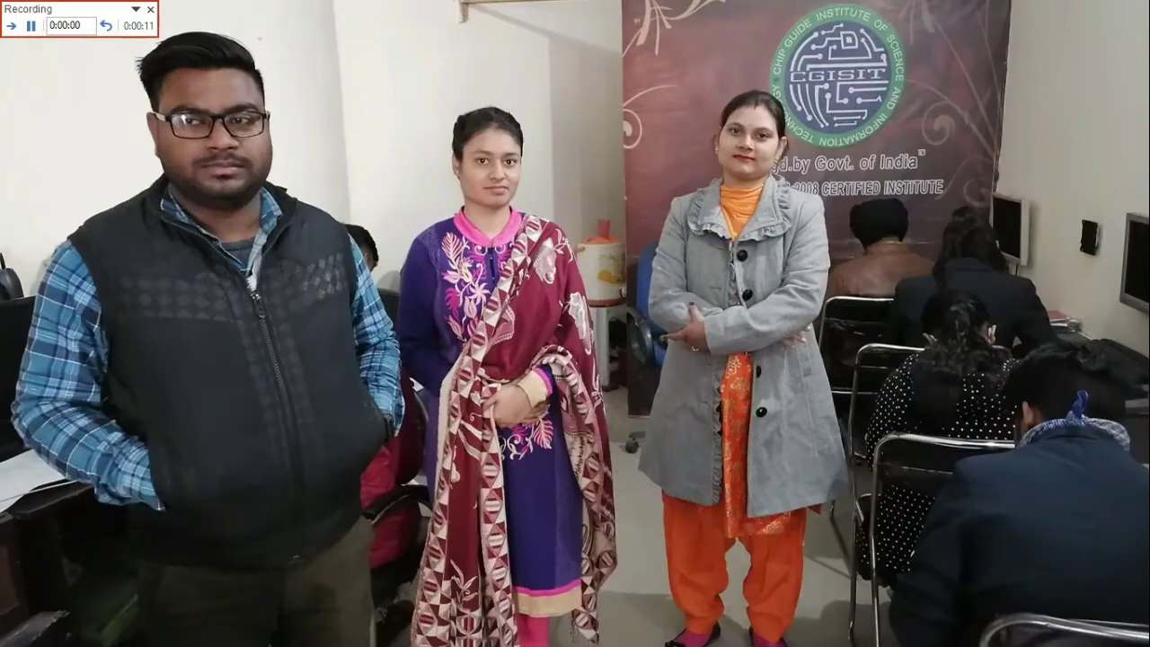
key(Escape)
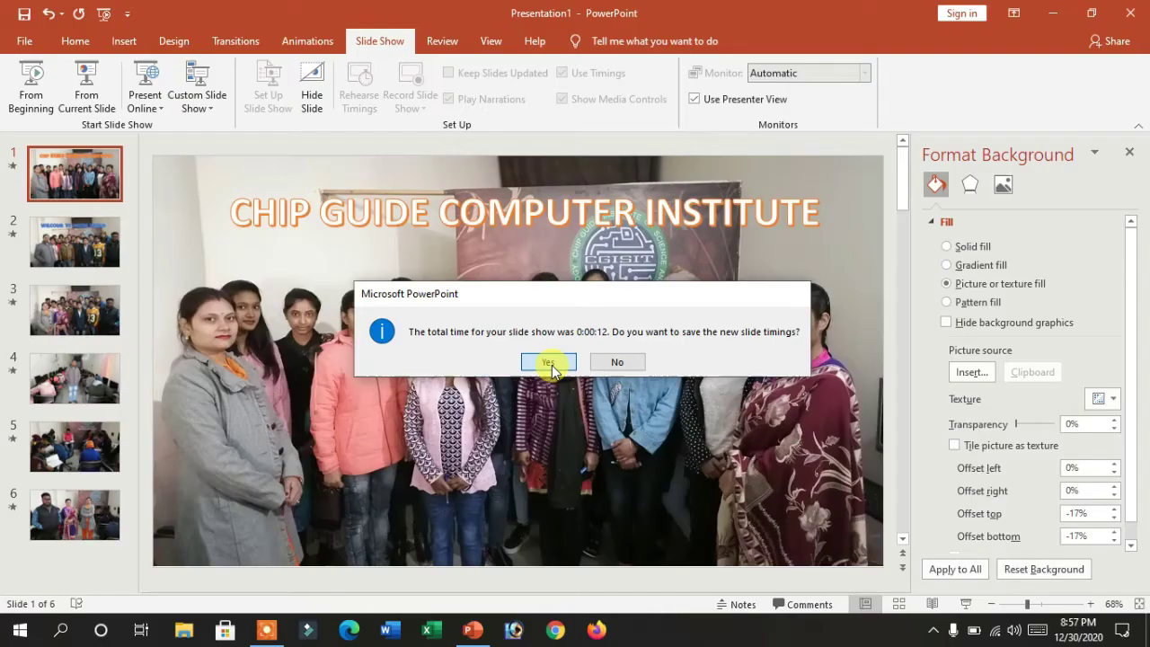
- Save the 0:00:12 timings, enable Loop continuously until 'Esc', and start the show from the beginning
click(552, 365)
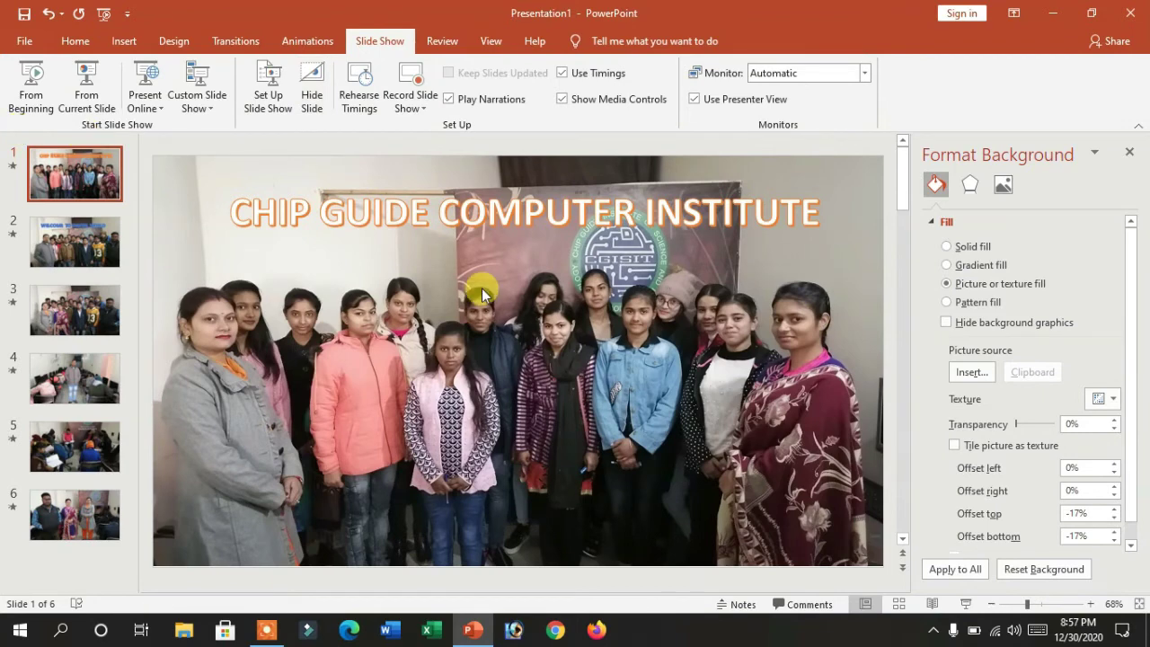
click(267, 81)
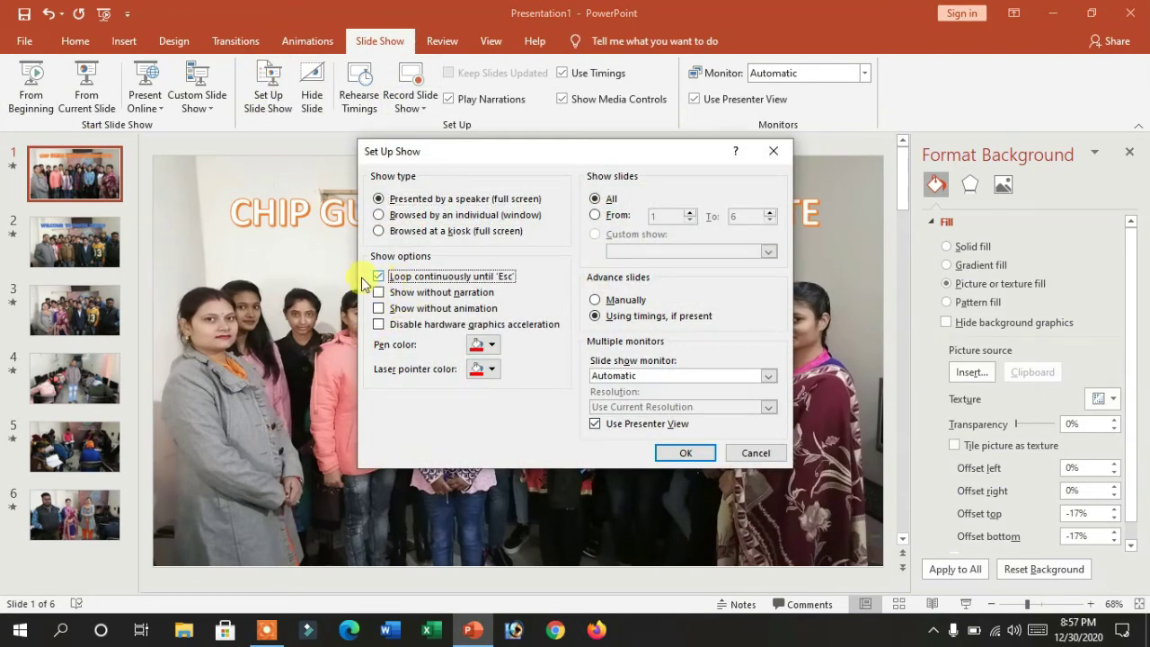
click(685, 454)
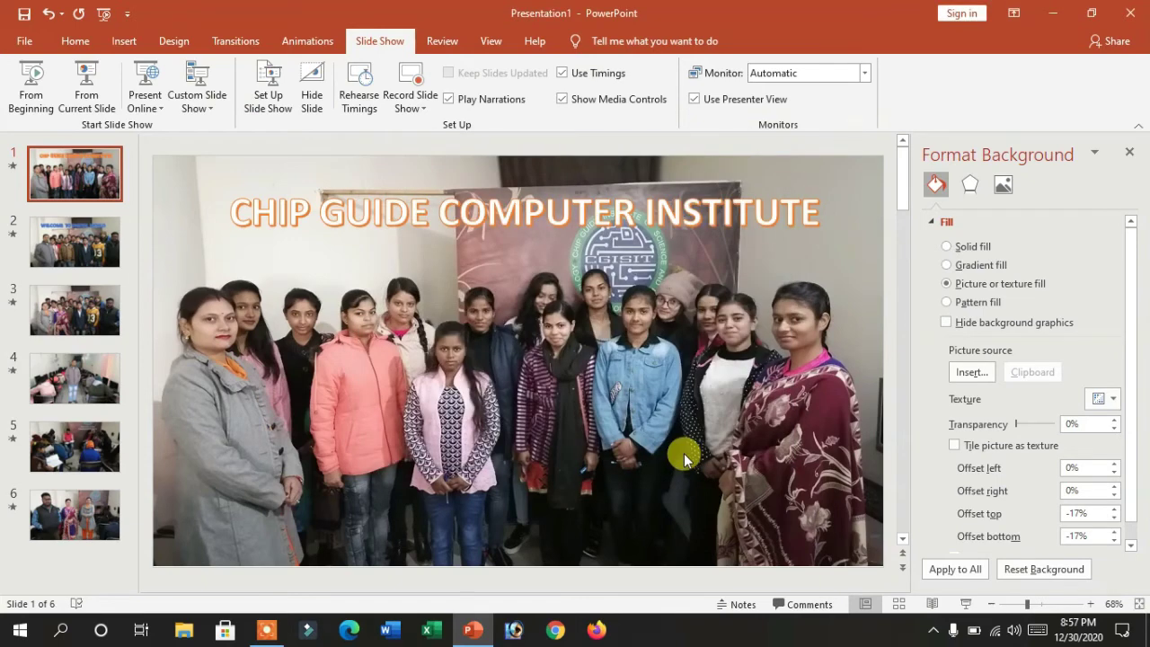
key(F5)
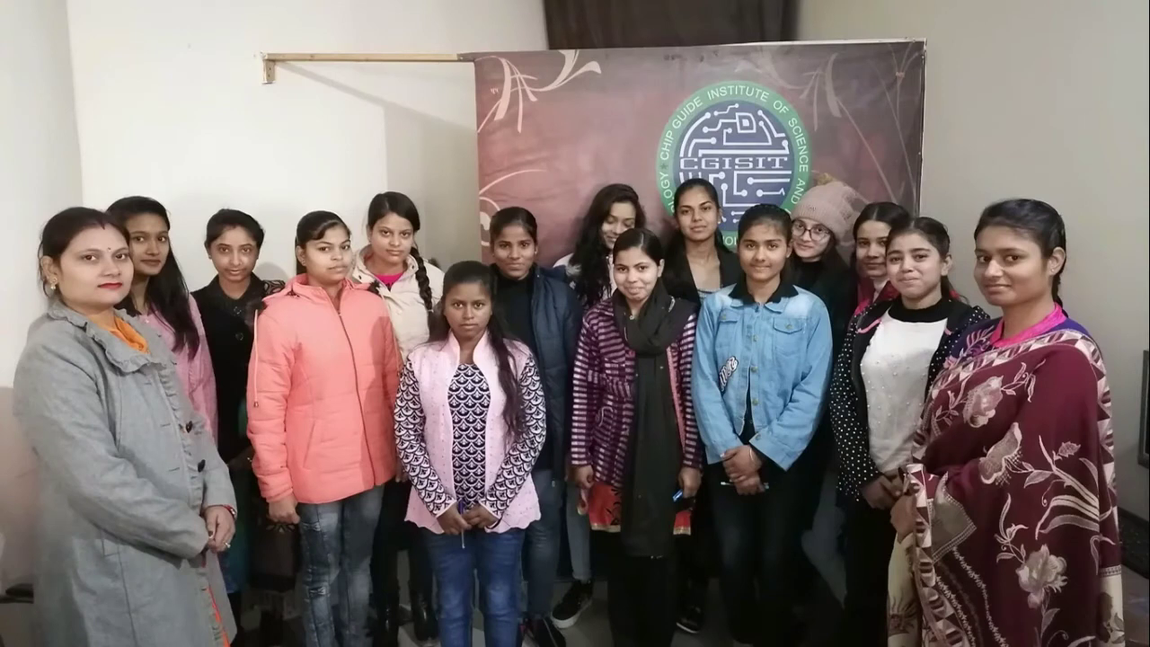